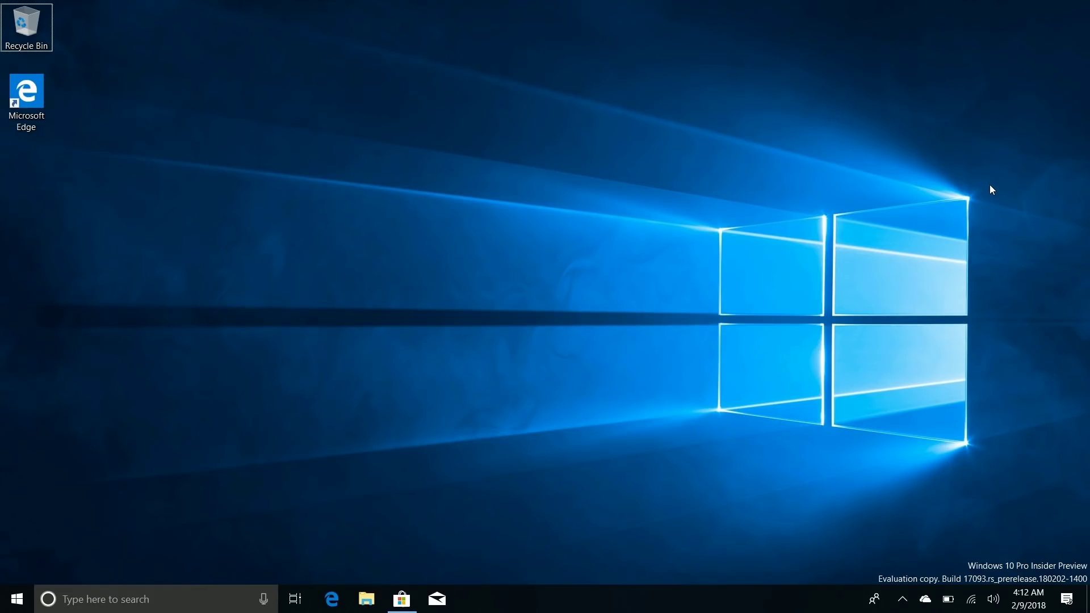
Step: Show Settings > System > Focus assist, then minimize Settings to reveal the desktop
{"action": "key", "text": "super"}
{"action": "left_click", "coordinate": [13, 536]}
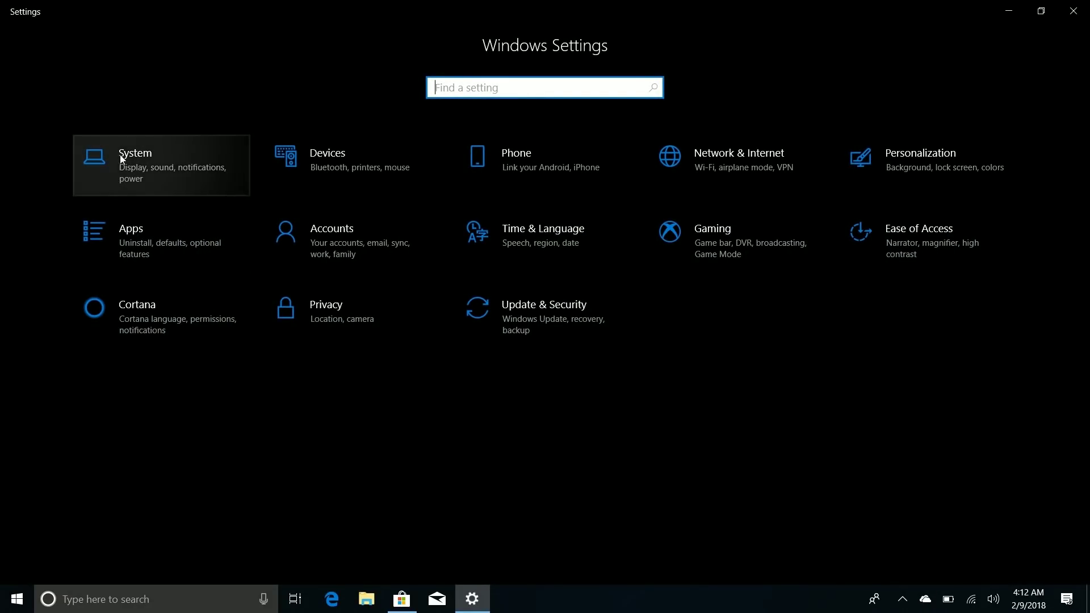
{"action": "left_click", "coordinate": [121, 158]}
{"action": "left_click", "coordinate": [76, 254]}
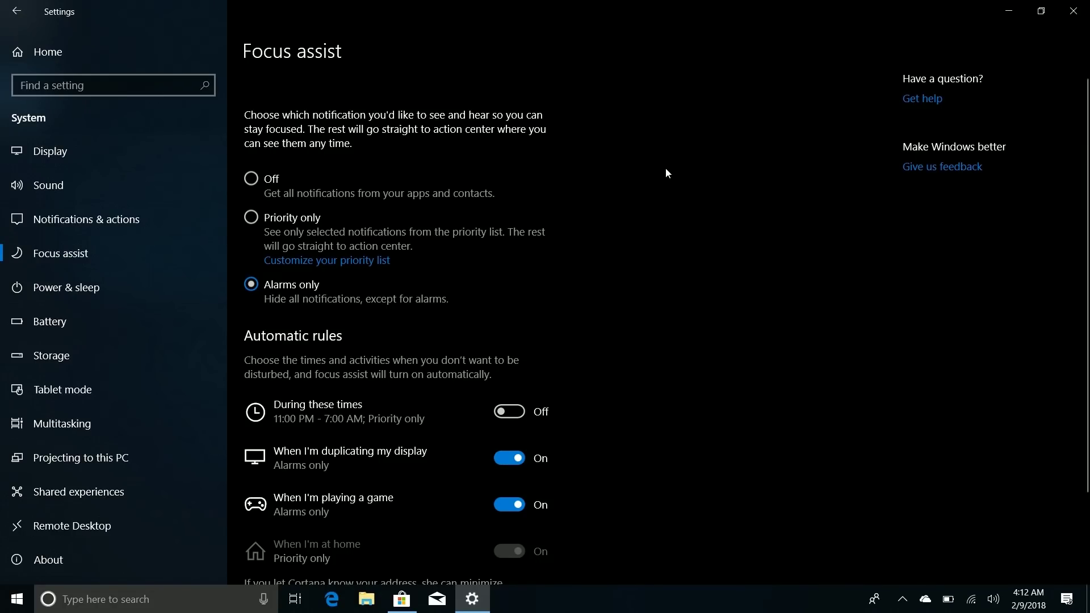
{"action": "left_click", "coordinate": [1013, 6]}
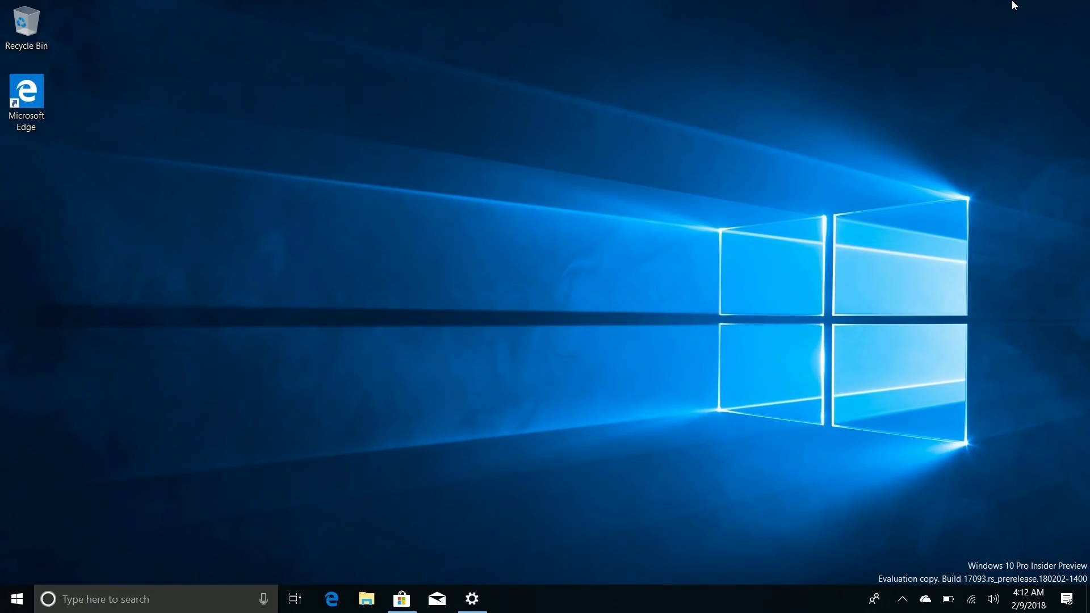
{"action": "right_click", "coordinate": [1057, 597]}
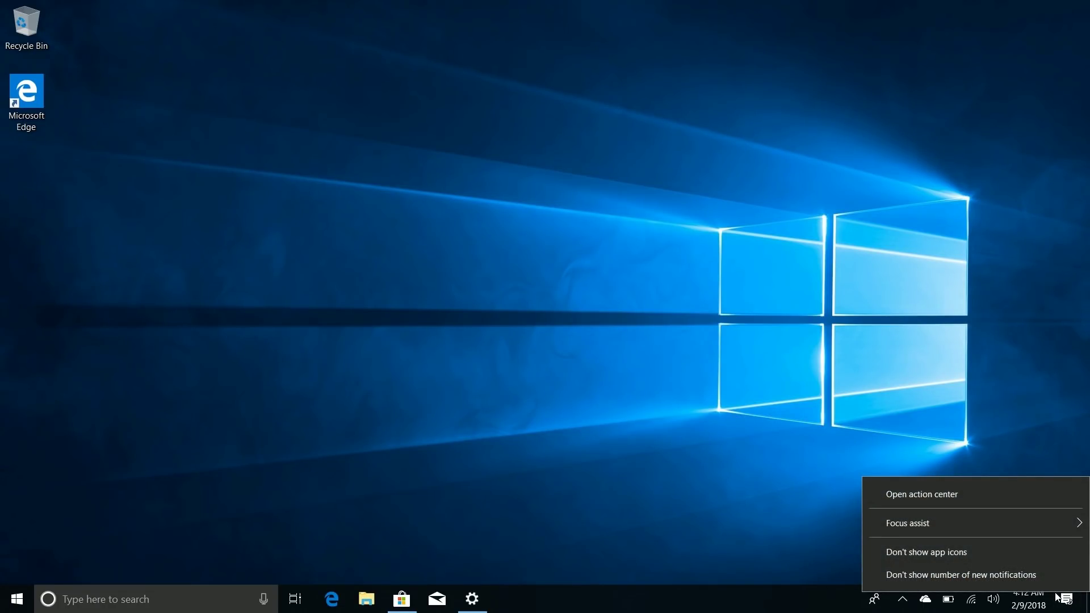
{"action": "mouse_move", "coordinate": [1009, 525]}
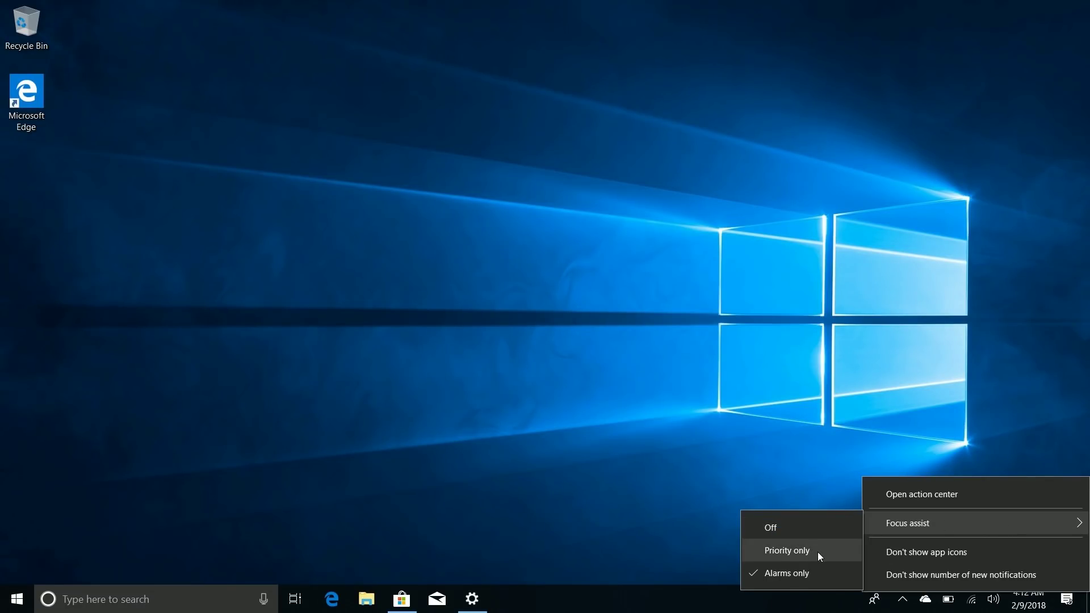
{"action": "left_click", "coordinate": [761, 437]}
{"action": "key", "text": "super+a"}
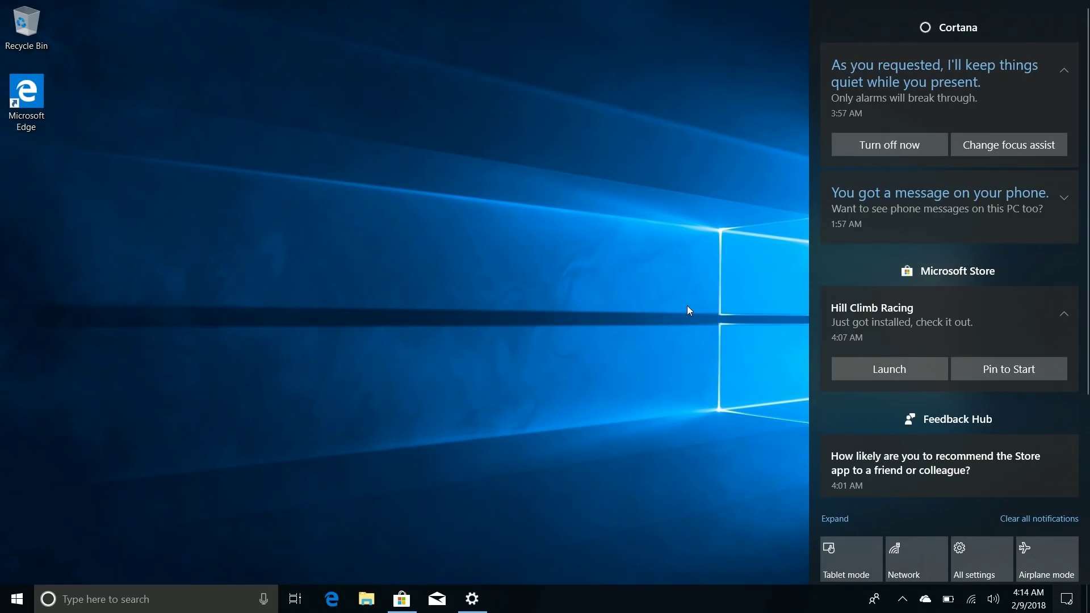
{"action": "left_click", "coordinate": [571, 323]}
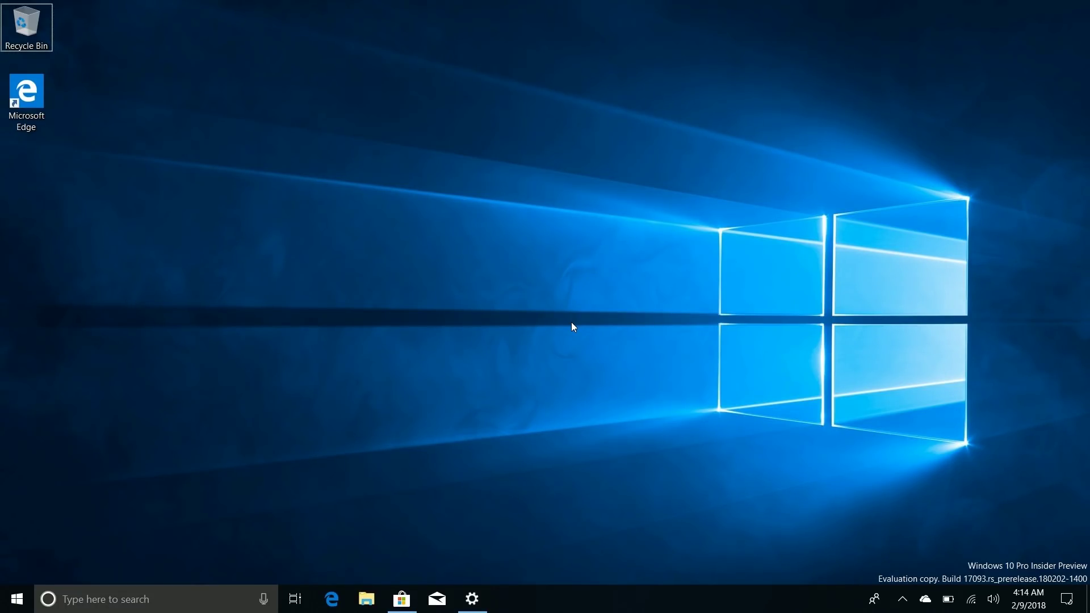
Step: Launch Hill Climb Racing from Start and open the Game Bar settings
{"action": "key", "text": "super"}
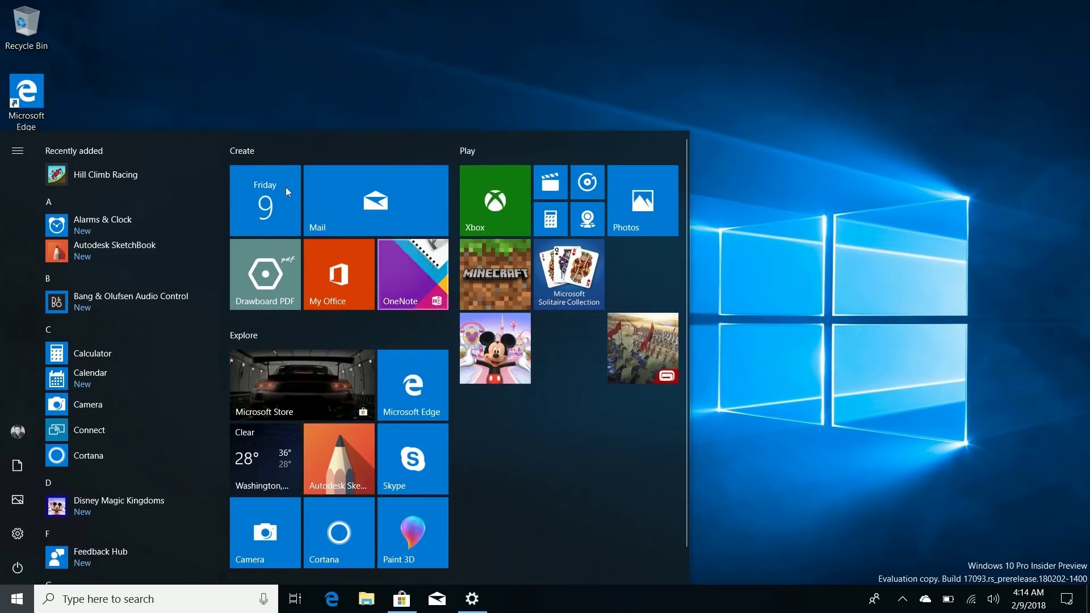
{"action": "left_click", "coordinate": [163, 175]}
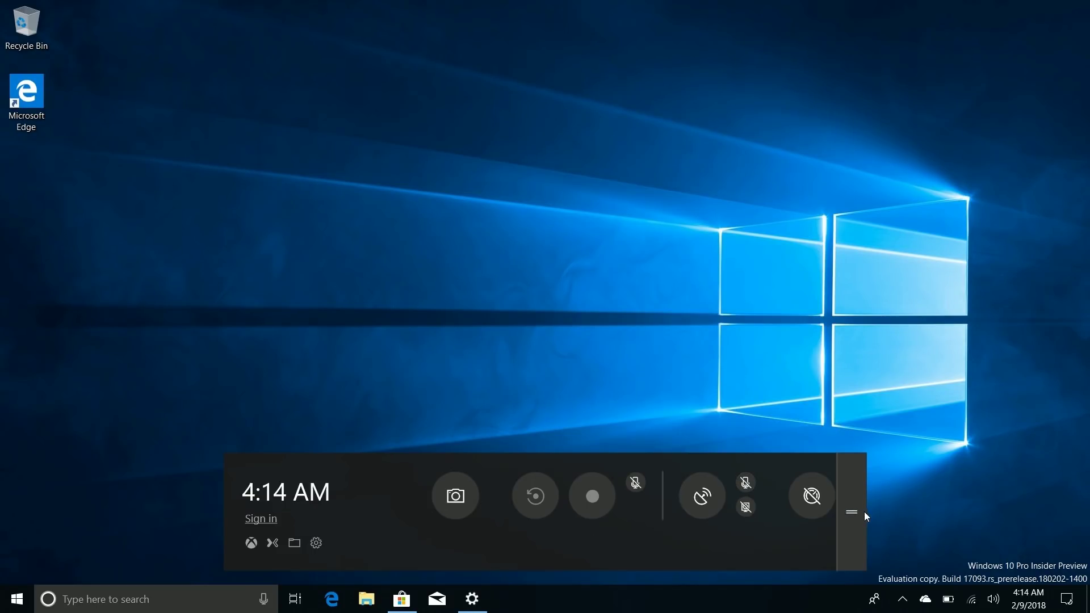
{"action": "left_click", "coordinate": [316, 543]}
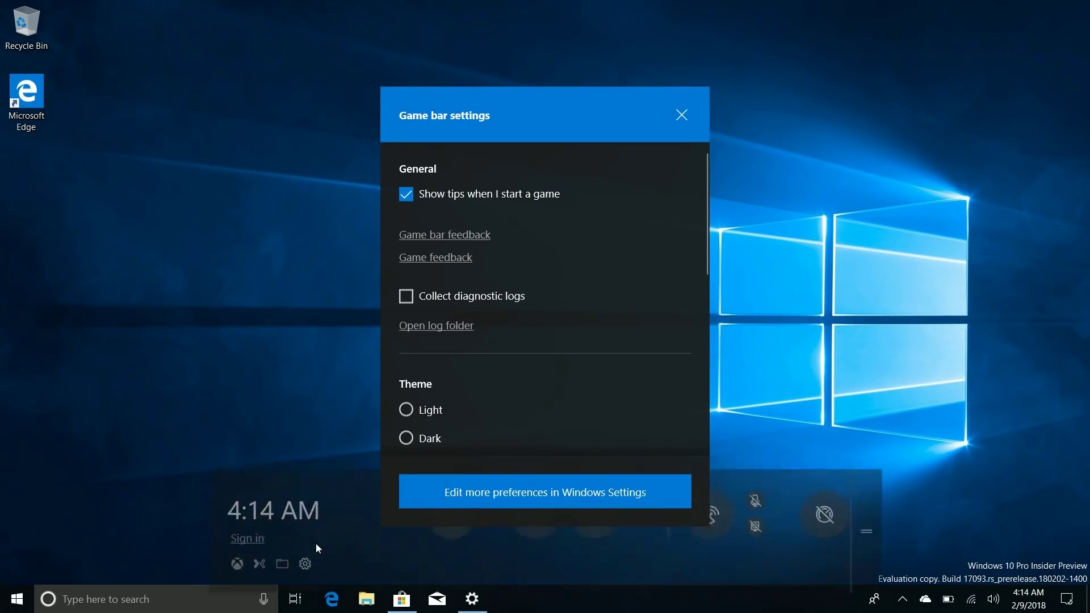
Step: Switch the Game Bar theme between Light and Dark, leave it on Dark, and begin Xbox sign-in
{"action": "left_click", "coordinate": [419, 417]}
{"action": "left_click", "coordinate": [423, 437]}
{"action": "left_click", "coordinate": [425, 414]}
{"action": "left_click", "coordinate": [423, 437]}
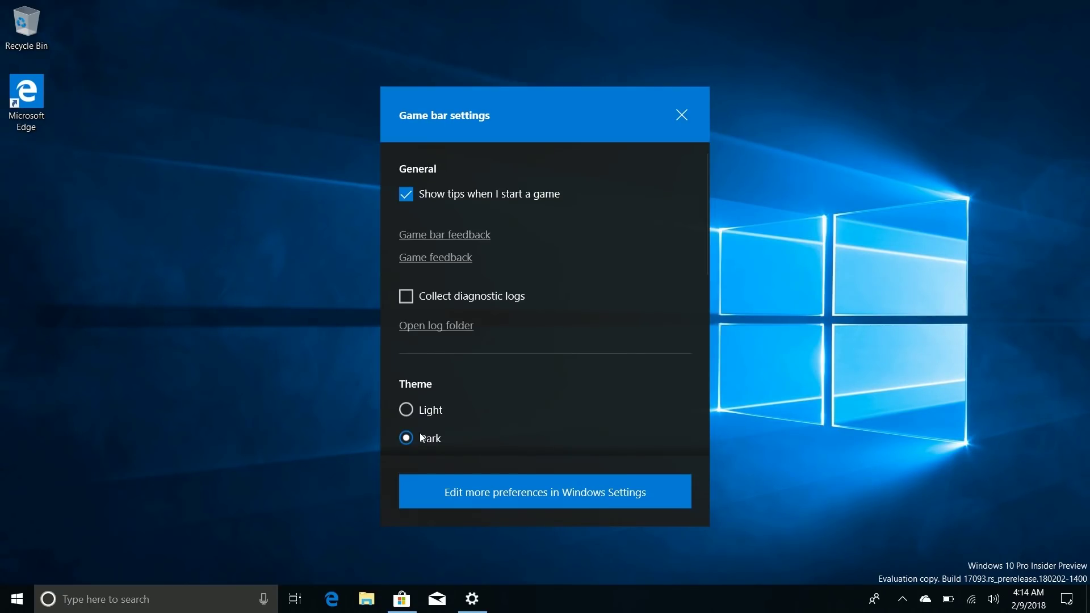
{"action": "left_click", "coordinate": [683, 115]}
{"action": "left_click", "coordinate": [262, 524]}
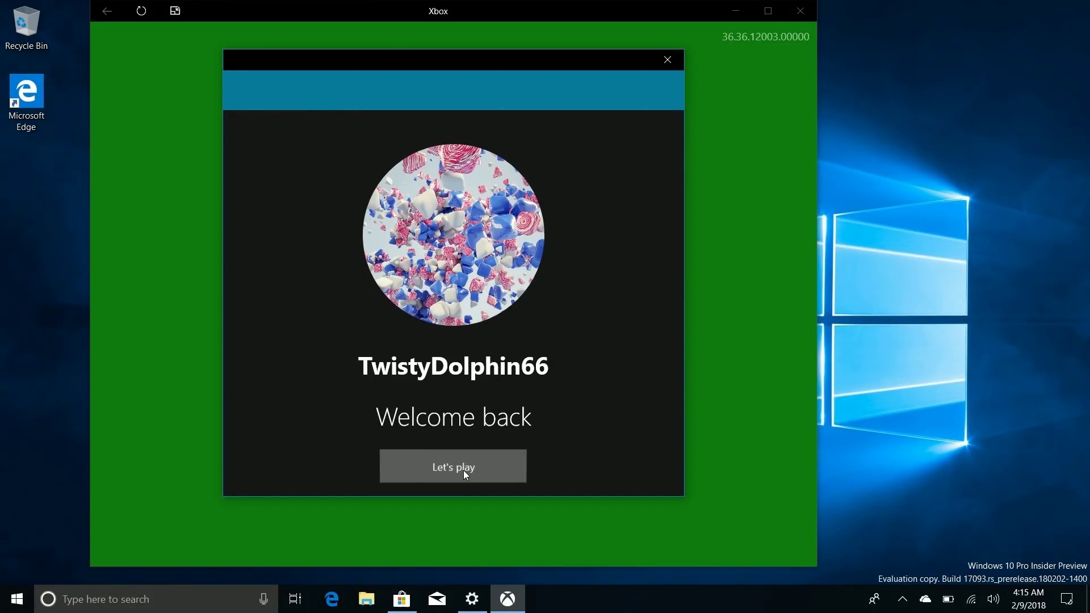
Step: Continue into the Xbox app, dismiss the What's new dialog, and minimize Xbox
{"action": "left_click", "coordinate": [463, 470]}
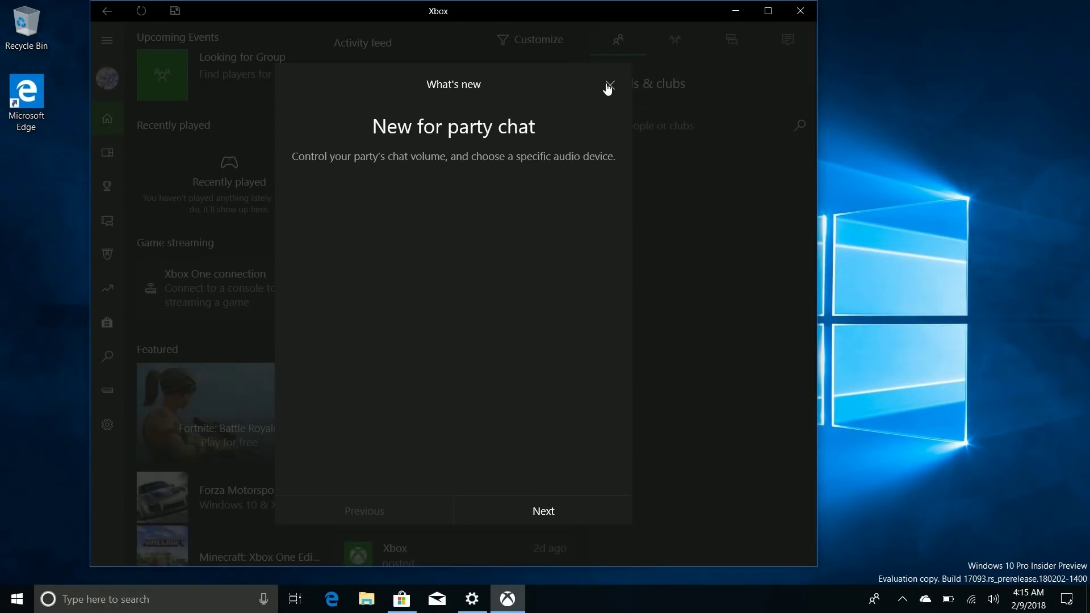
{"action": "left_click", "coordinate": [608, 87]}
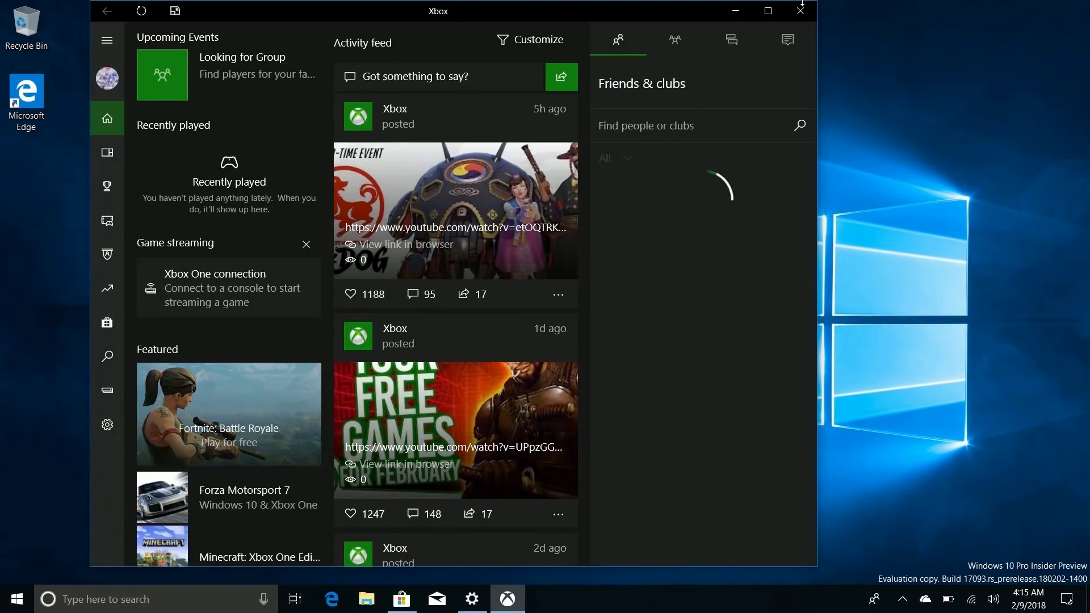
{"action": "left_click", "coordinate": [735, 11]}
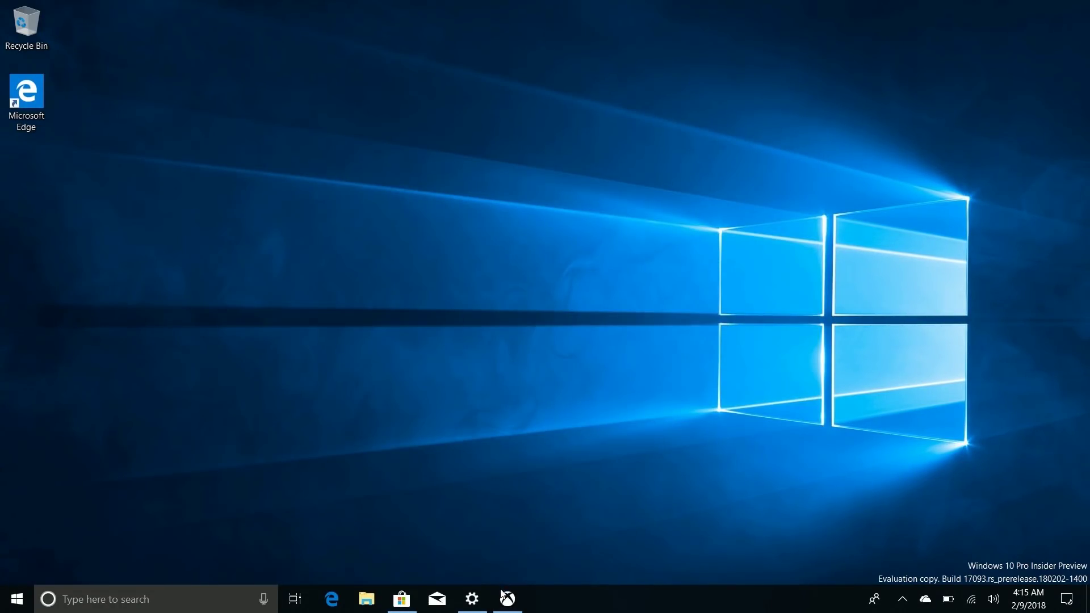
Step: Launch Hill Climb Racing from Start, then show, hide and reshow the Game Bar with Win+G
{"action": "left_click", "coordinate": [17, 598]}
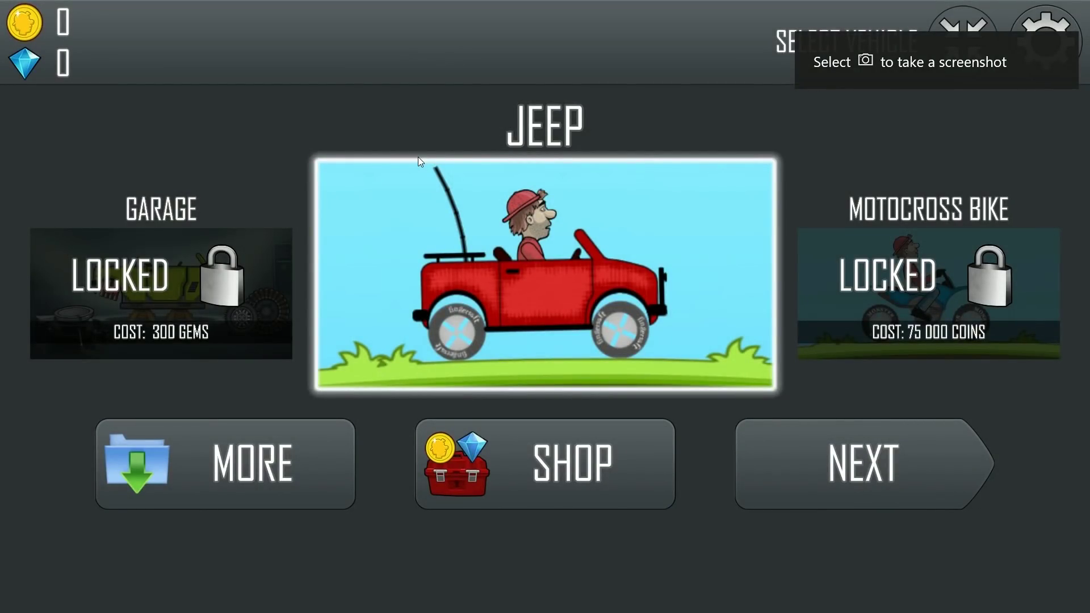
{"action": "key", "text": "super+g"}
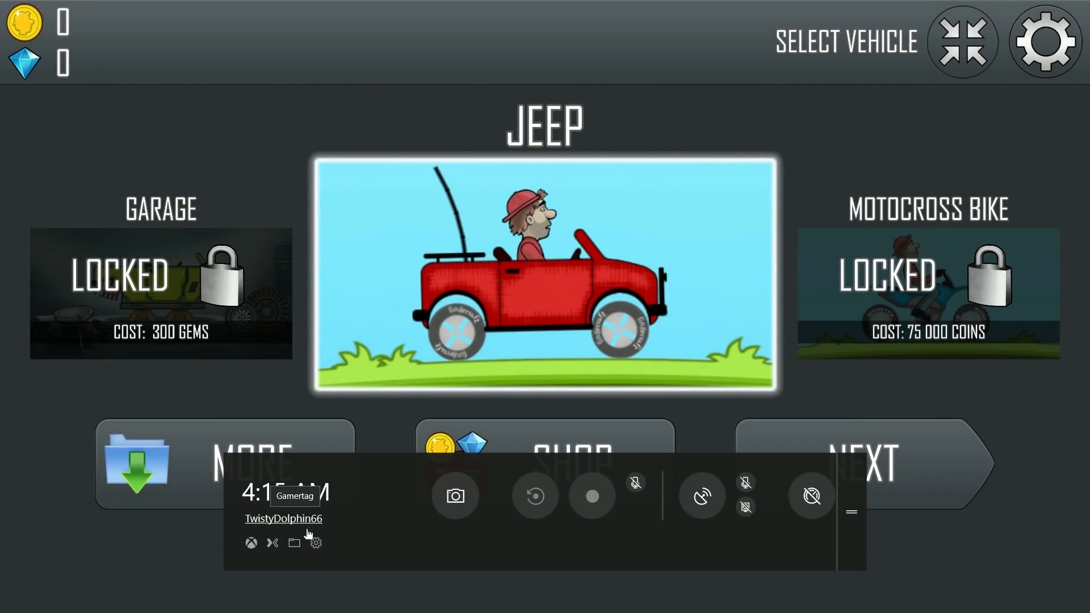
{"action": "left_click", "coordinate": [417, 157]}
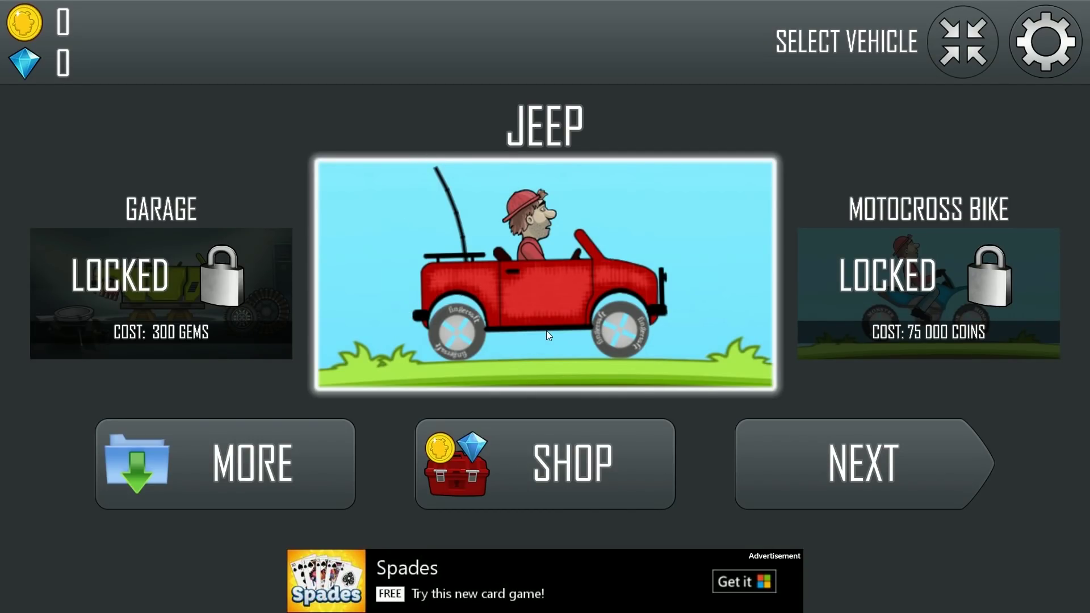
{"action": "key", "text": "super+g"}
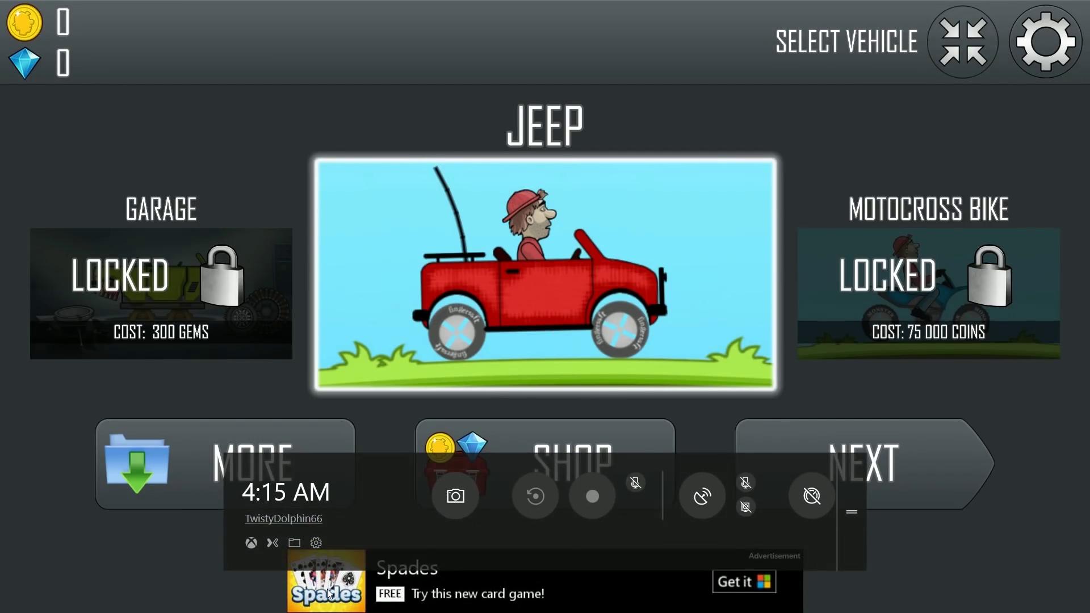
Step: Open the Hill Climb Racing screenshot from the Captures folder, then close Photos and the folder
{"action": "left_click", "coordinate": [294, 544]}
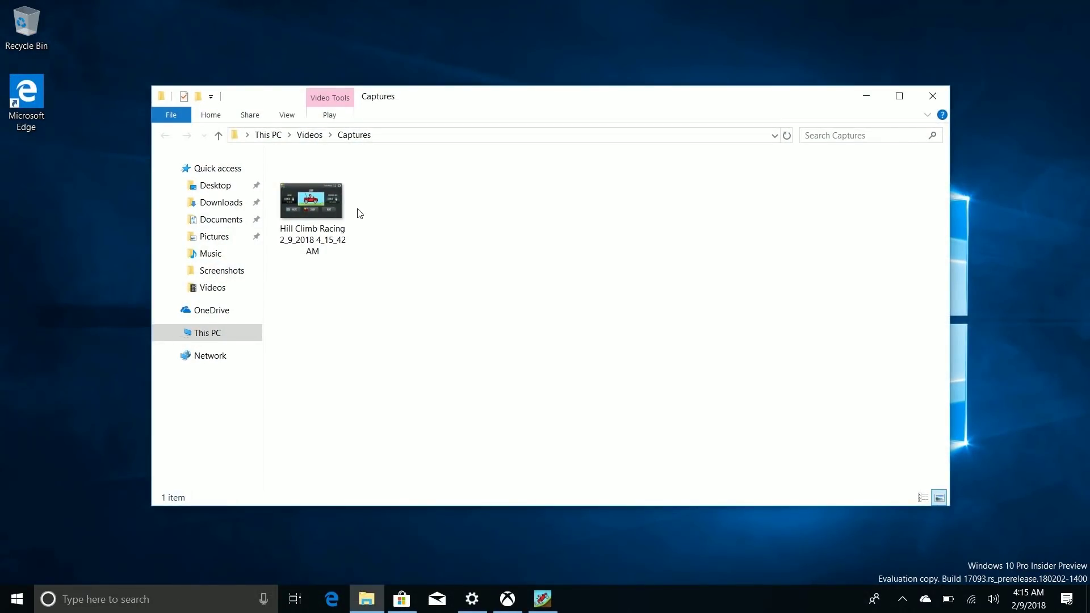
{"action": "double_click", "coordinate": [322, 204]}
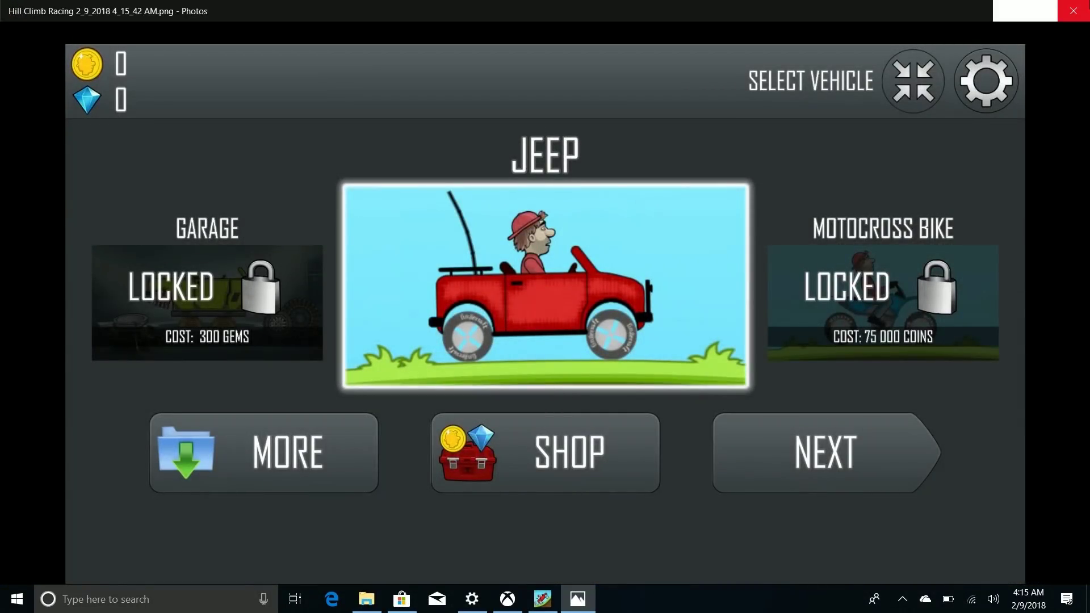
{"action": "left_click", "coordinate": [1073, 11]}
{"action": "left_click", "coordinate": [939, 96]}
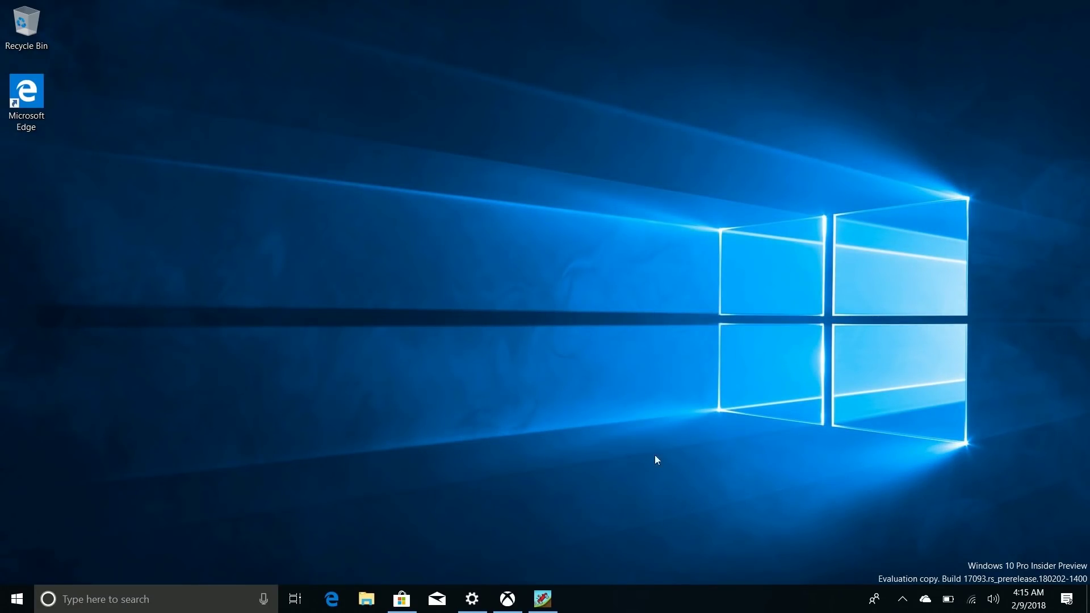
Step: Close the Hill Climb Racing and Xbox windows from their taskbar menus
{"action": "right_click", "coordinate": [543, 599]}
{"action": "left_click", "coordinate": [532, 570]}
{"action": "right_click", "coordinate": [515, 597]}
{"action": "left_click", "coordinate": [512, 570]}
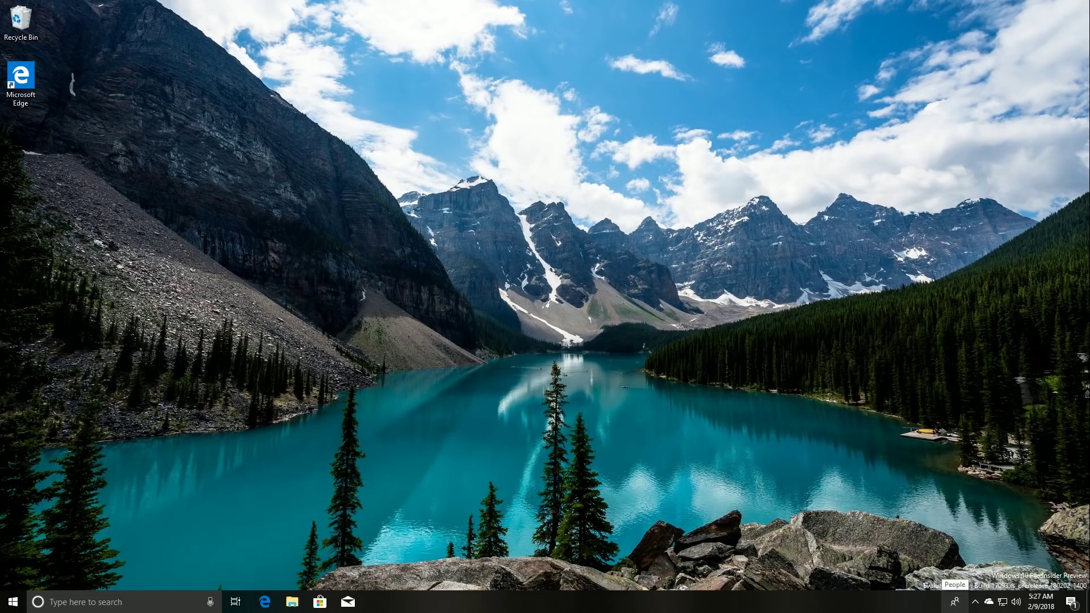
{"action": "left_click", "coordinate": [955, 601]}
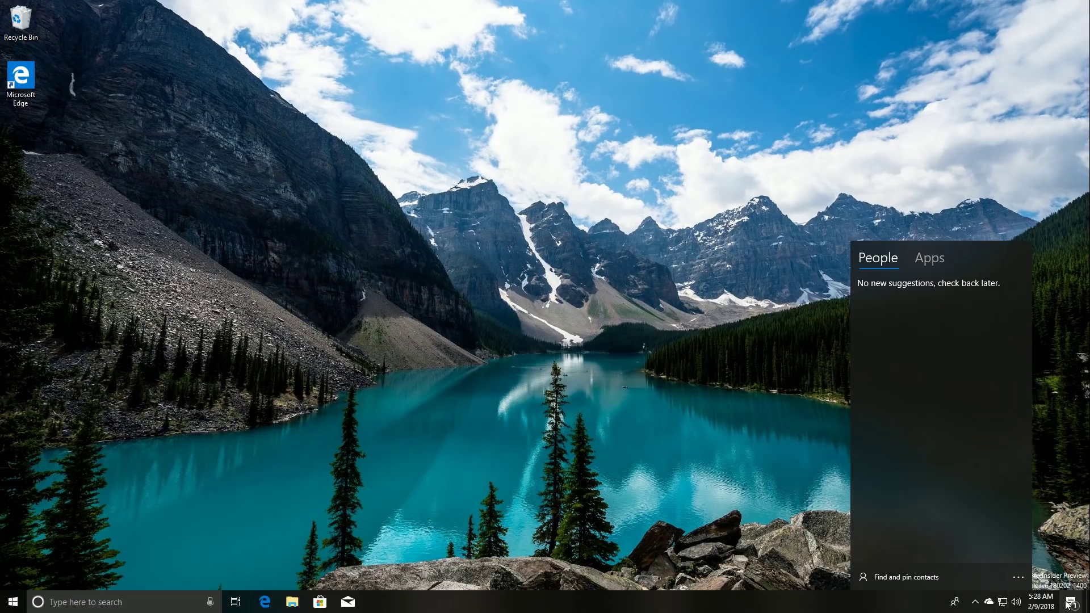
{"action": "left_click", "coordinate": [1037, 608]}
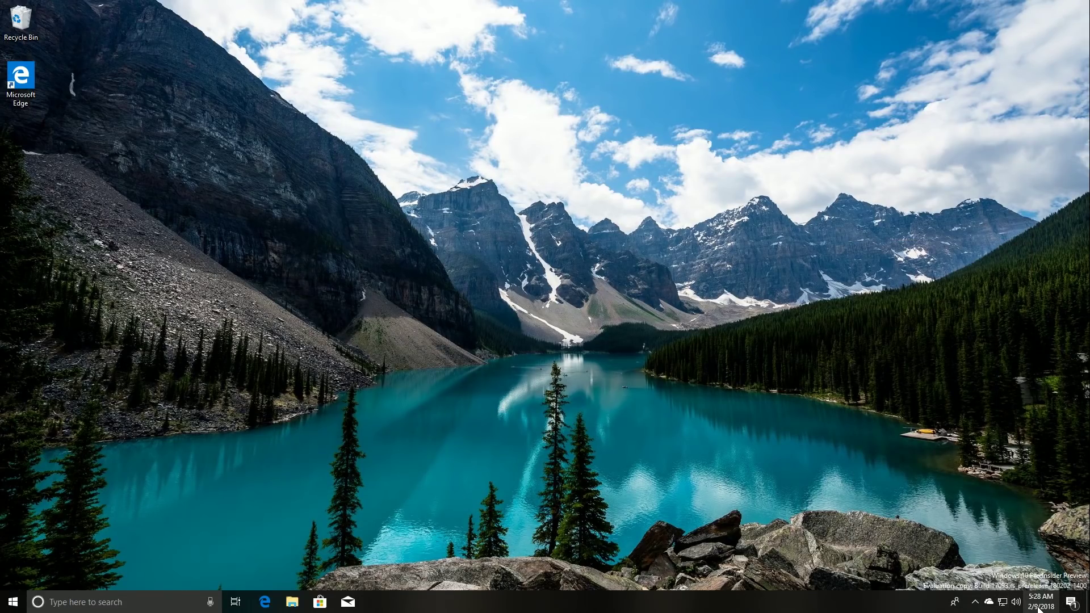
{"action": "left_click", "coordinate": [1038, 606]}
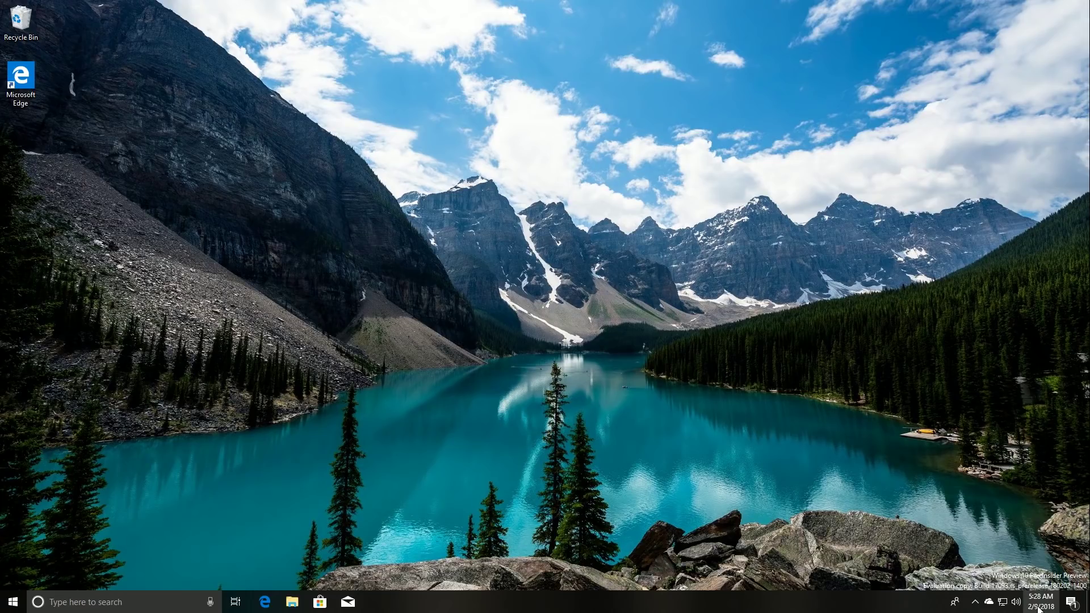
{"action": "left_click", "coordinate": [954, 602]}
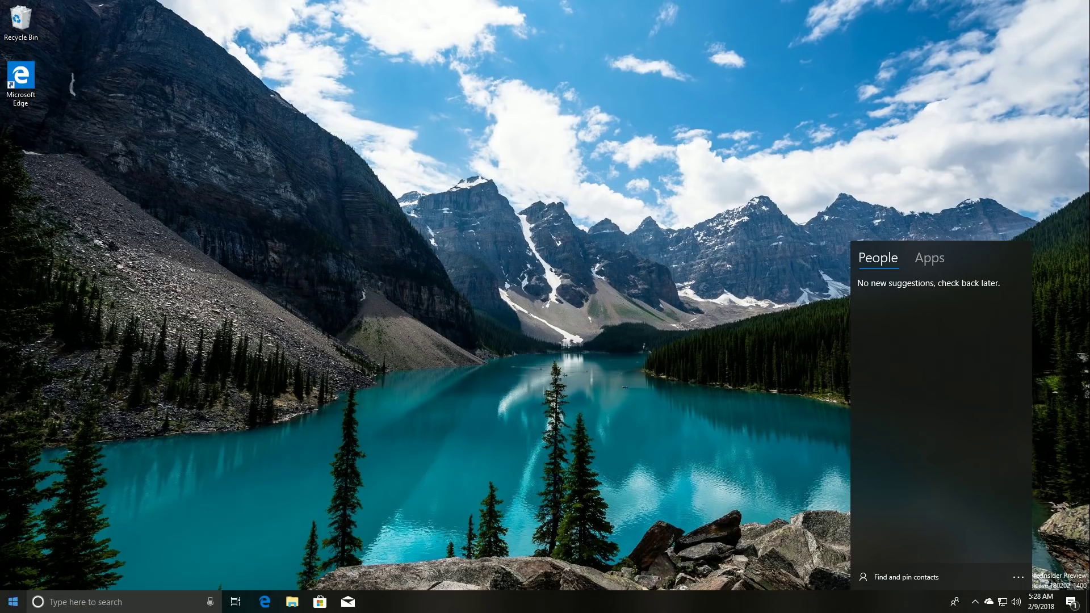
{"action": "left_click", "coordinate": [13, 603]}
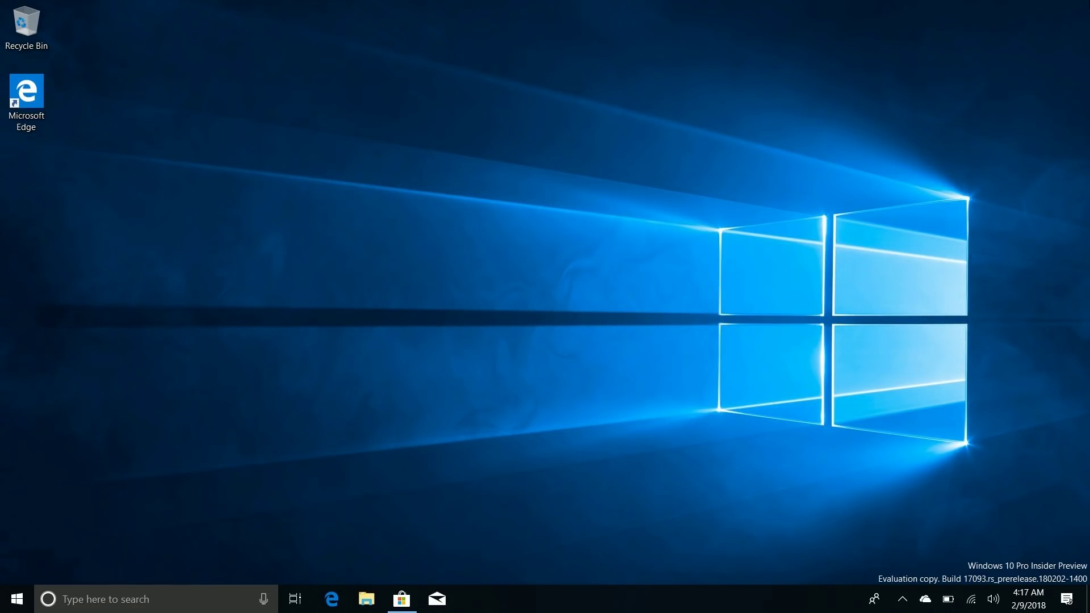
Step: Lock the PC with Win+L and sign back in by entering the account password
{"action": "key", "text": "super+l"}
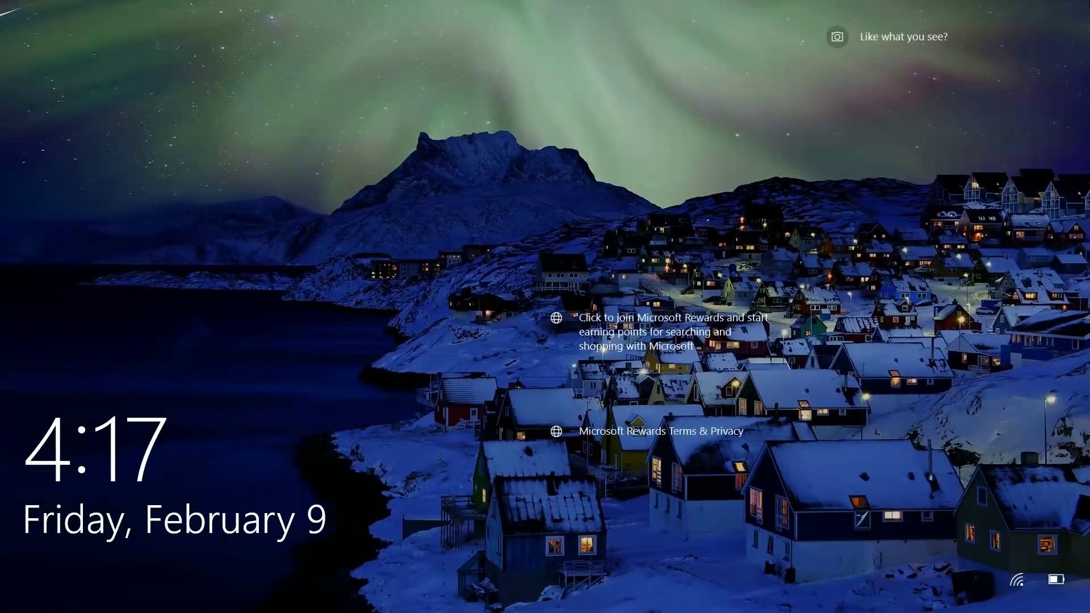
{"action": "key", "text": "space"}
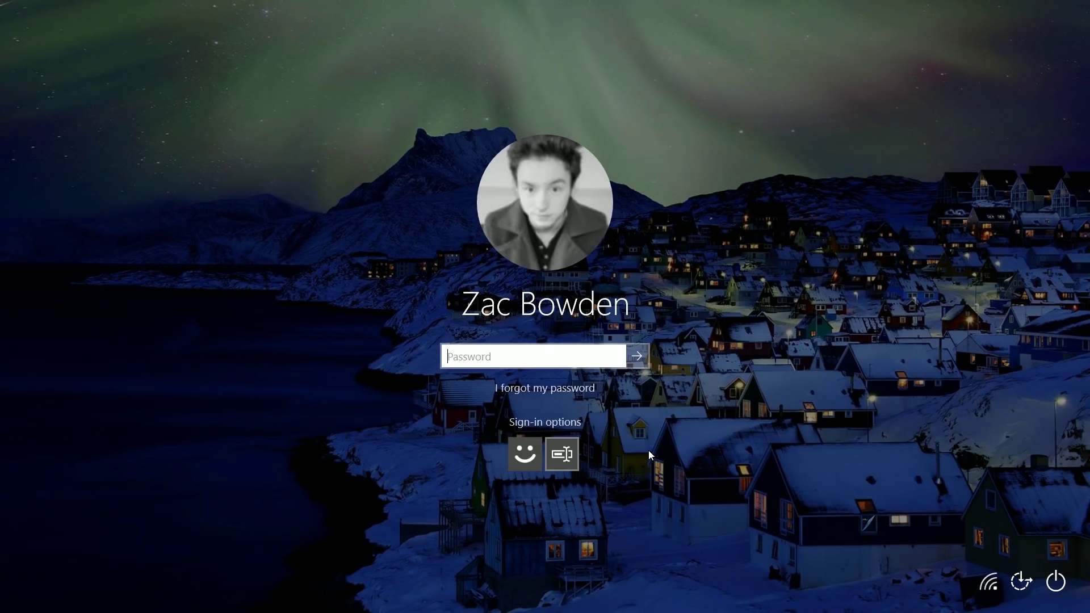
{"action": "left_click", "coordinate": [519, 456]}
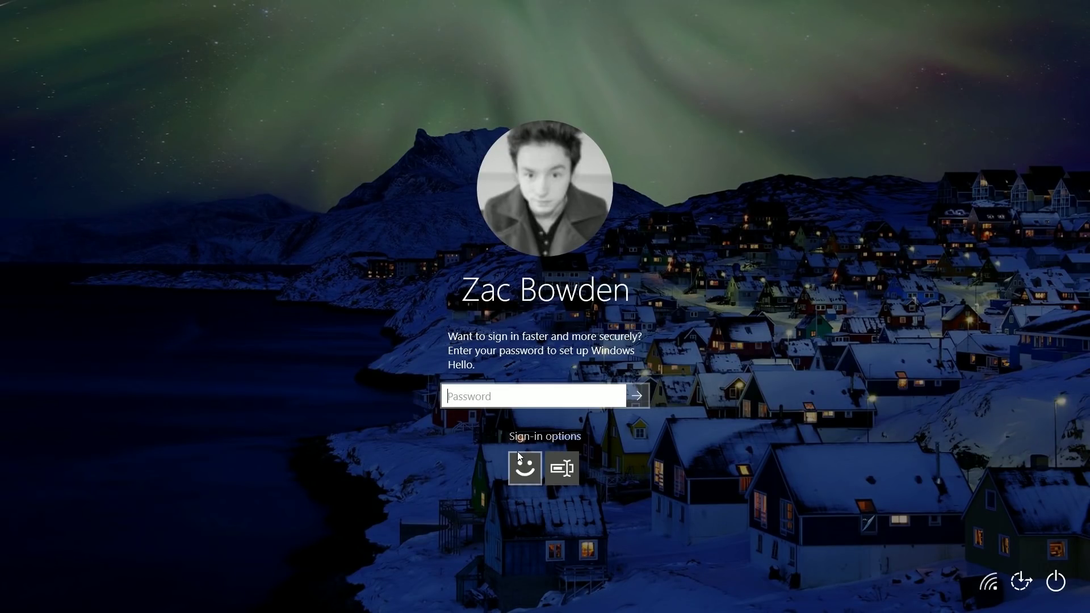
{"action": "type", "text": "******"}
{"action": "key", "text": "Return"}
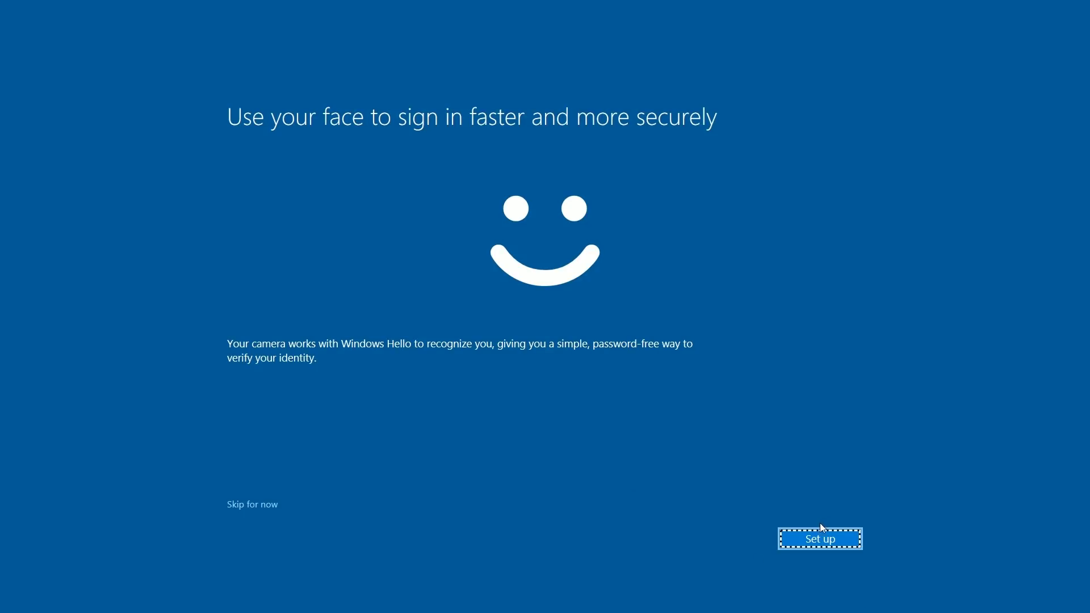
Step: Set up Windows Hello face sign-in with a backup PIN, then lock the PC
{"action": "left_click", "coordinate": [817, 538]}
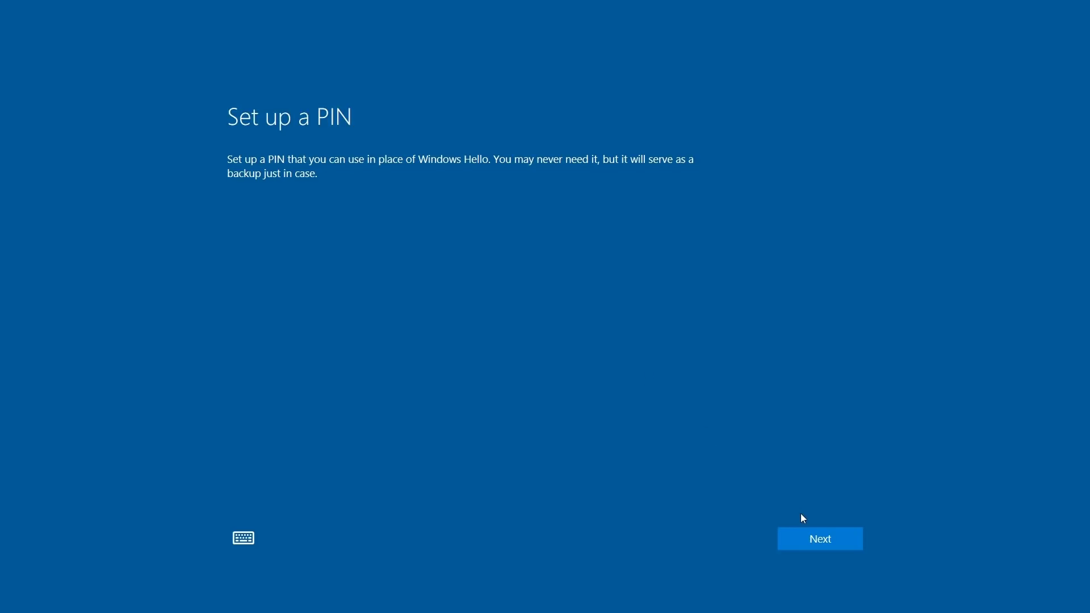
{"action": "left_click", "coordinate": [812, 537]}
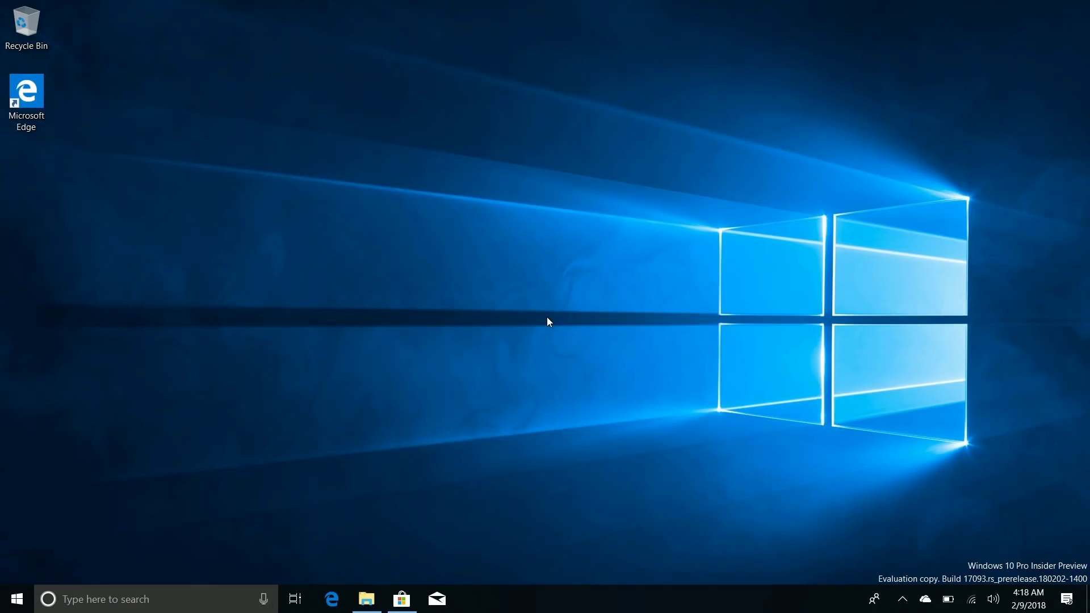
{"action": "key", "text": "super+l"}
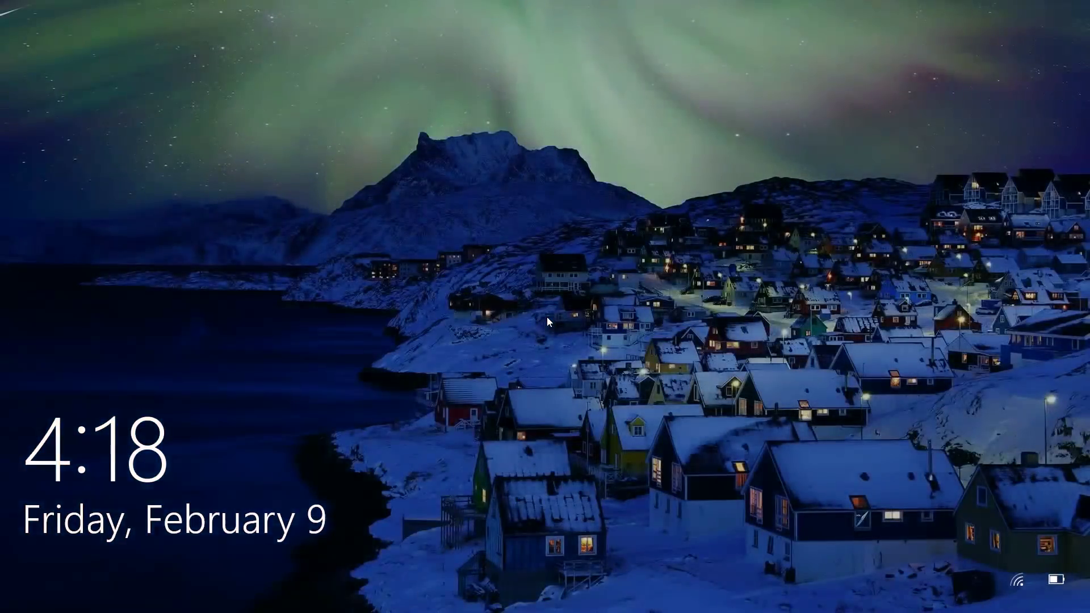
{"action": "left_click", "coordinate": [547, 316]}
Step: Sign back in by entering the PIN, then open Windows Settings from Start
{"action": "left_click", "coordinate": [520, 432]}
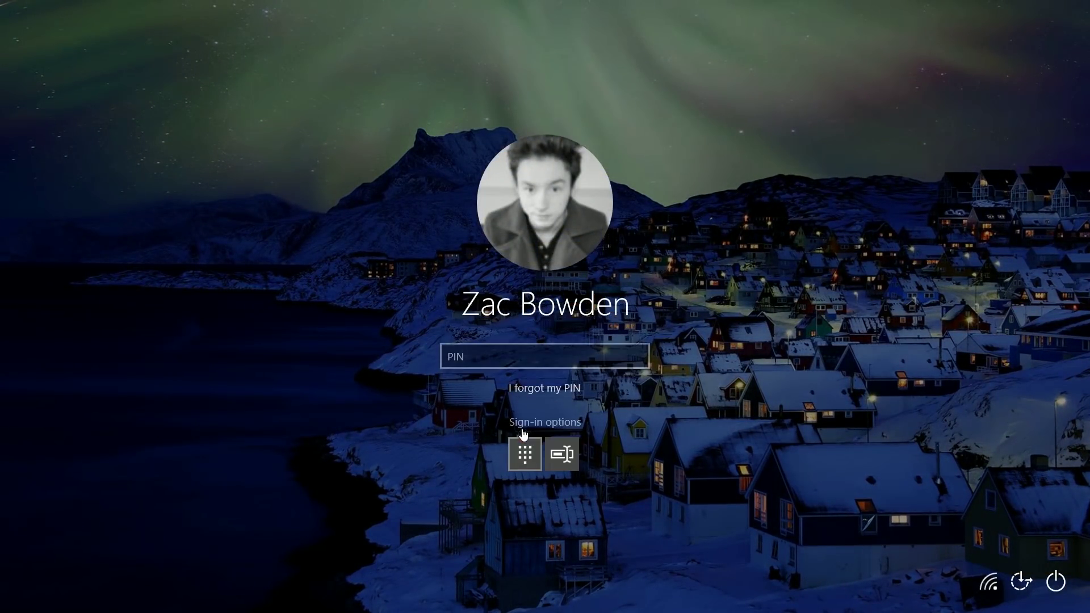
{"action": "left_click", "coordinate": [559, 460]}
{"action": "left_click", "coordinate": [525, 454]}
{"action": "left_click", "coordinate": [491, 356]}
{"action": "type", "text": "1234"}
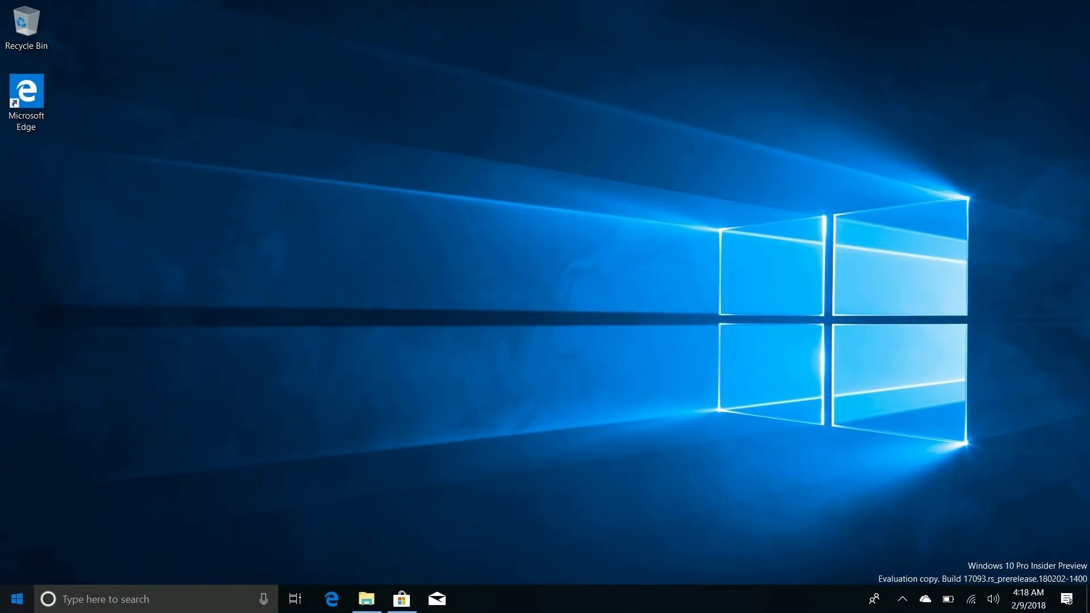
{"action": "key", "text": "super"}
{"action": "left_click", "coordinate": [19, 526]}
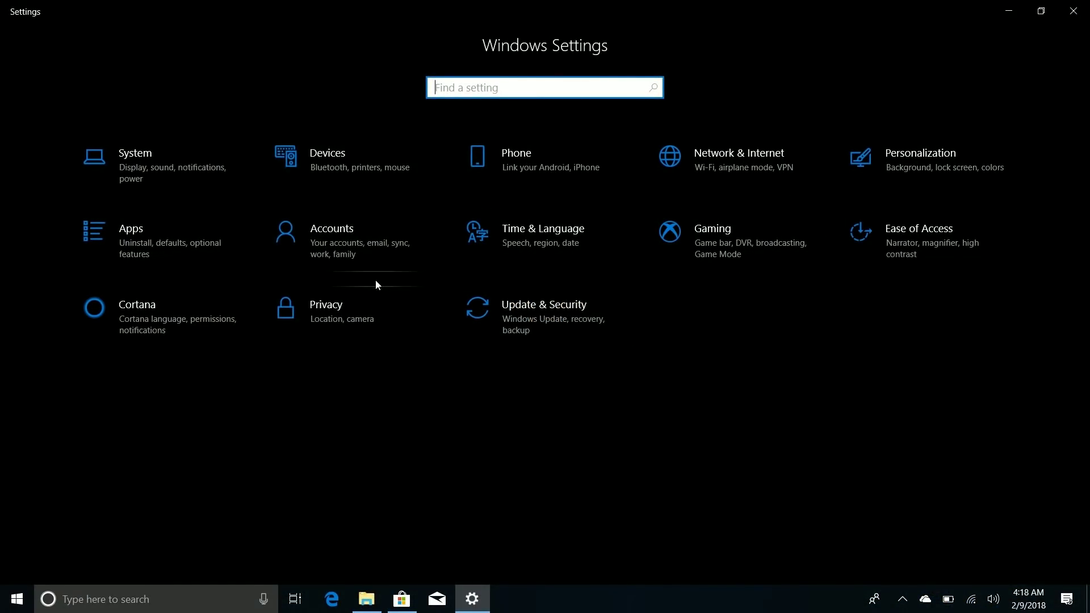
Step: Review the Accounts > Sign-in options page, then return to the Settings home page
{"action": "left_click", "coordinate": [335, 253]}
{"action": "left_click", "coordinate": [134, 219]}
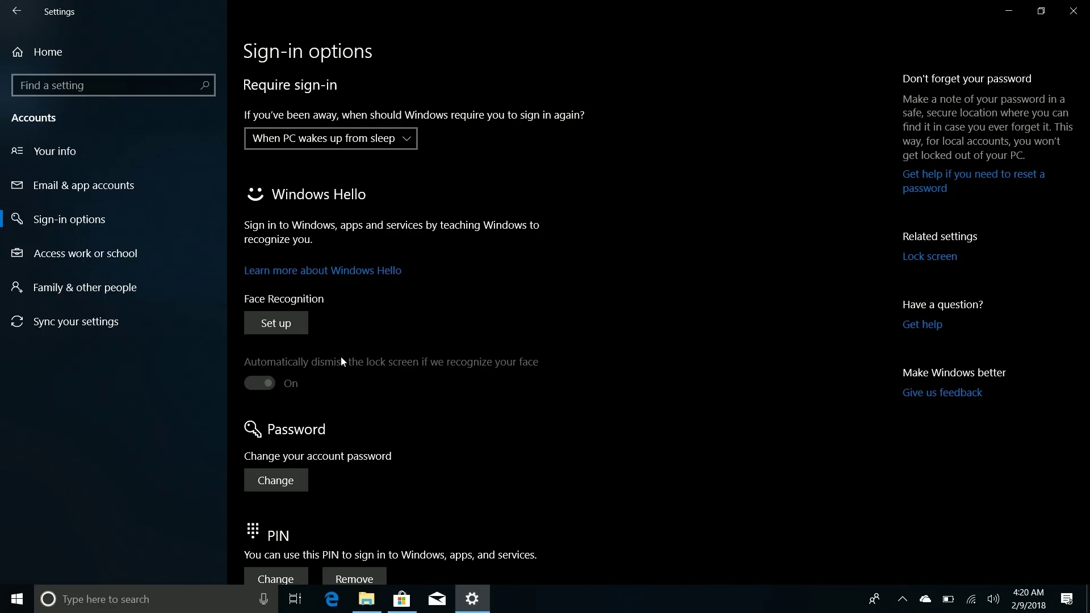
{"action": "left_click", "coordinate": [87, 49]}
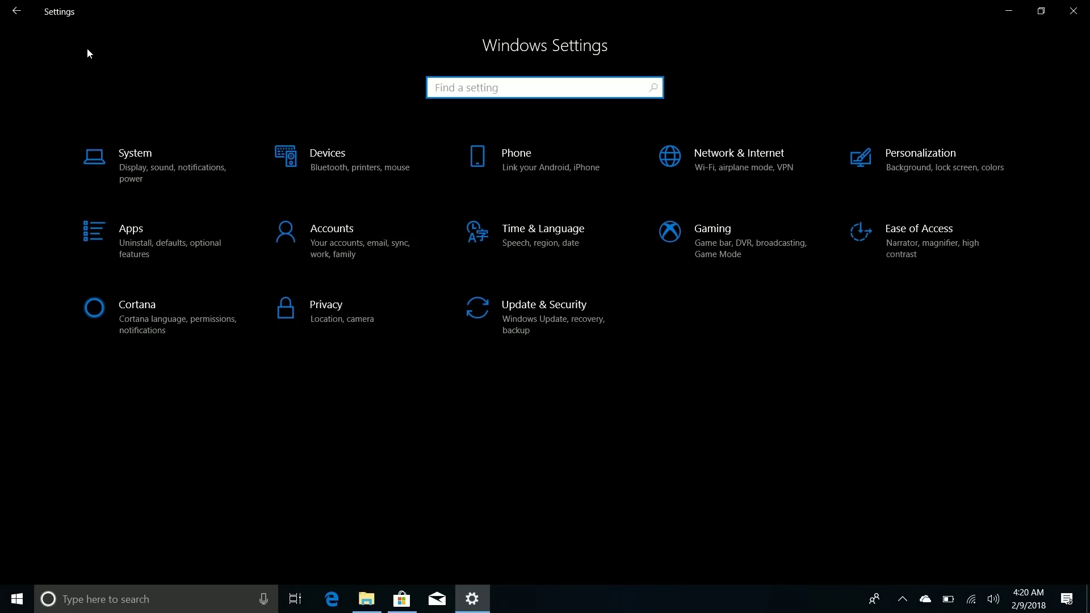
Step: Turn on eye control under Ease of Access > Eye control
{"action": "left_click", "coordinate": [890, 256]}
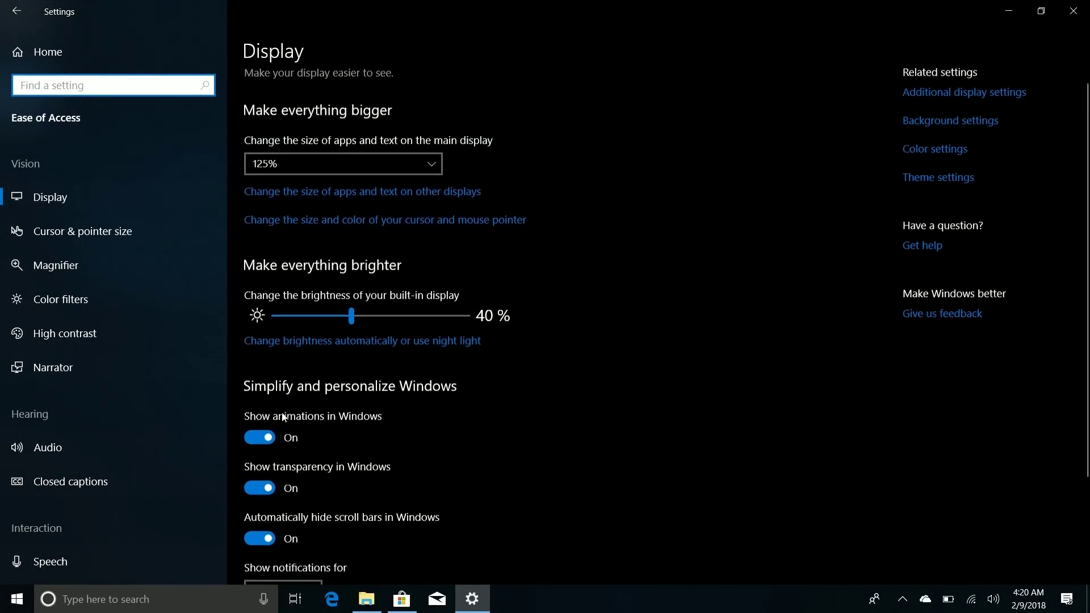
{"action": "scroll", "coordinate": [255, 411], "scroll_direction": "down", "scroll_amount": 1}
{"action": "scroll", "coordinate": [118, 429], "scroll_direction": "down", "scroll_amount": 3}
{"action": "left_click", "coordinate": [121, 508]}
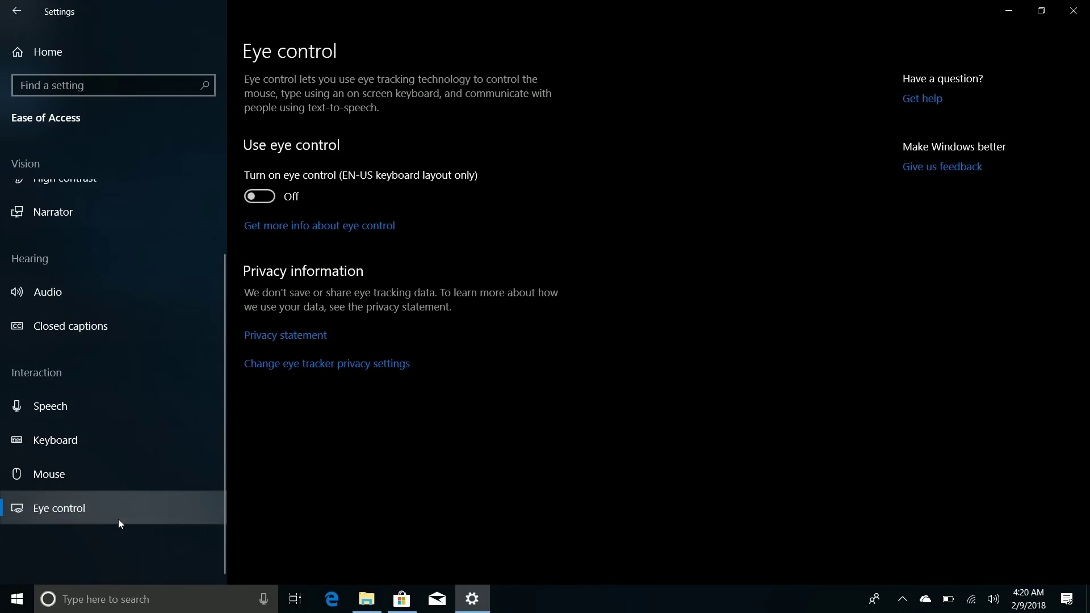
{"action": "left_click", "coordinate": [261, 197]}
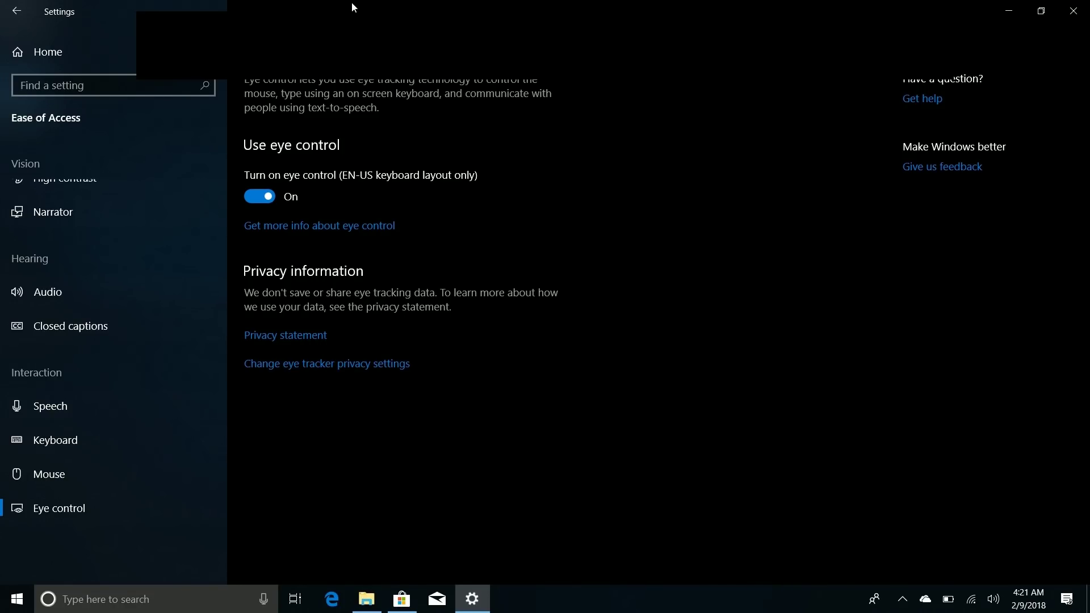
Step: Minimize and restore Settings, then switch eye control off and back on
{"action": "left_click", "coordinate": [1009, 10]}
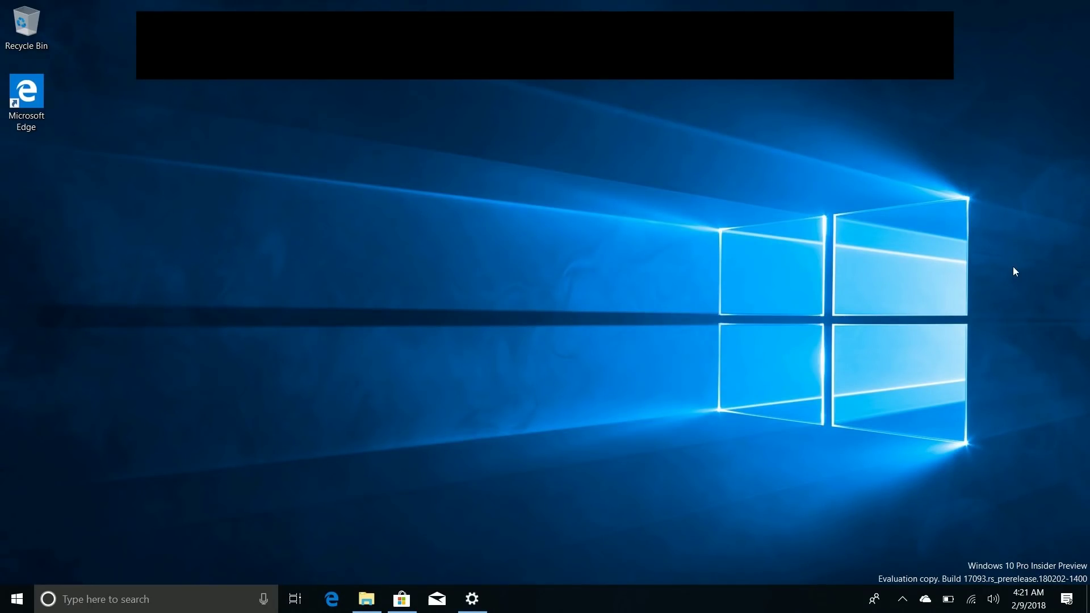
{"action": "left_click", "coordinate": [471, 599]}
{"action": "left_click", "coordinate": [260, 196]}
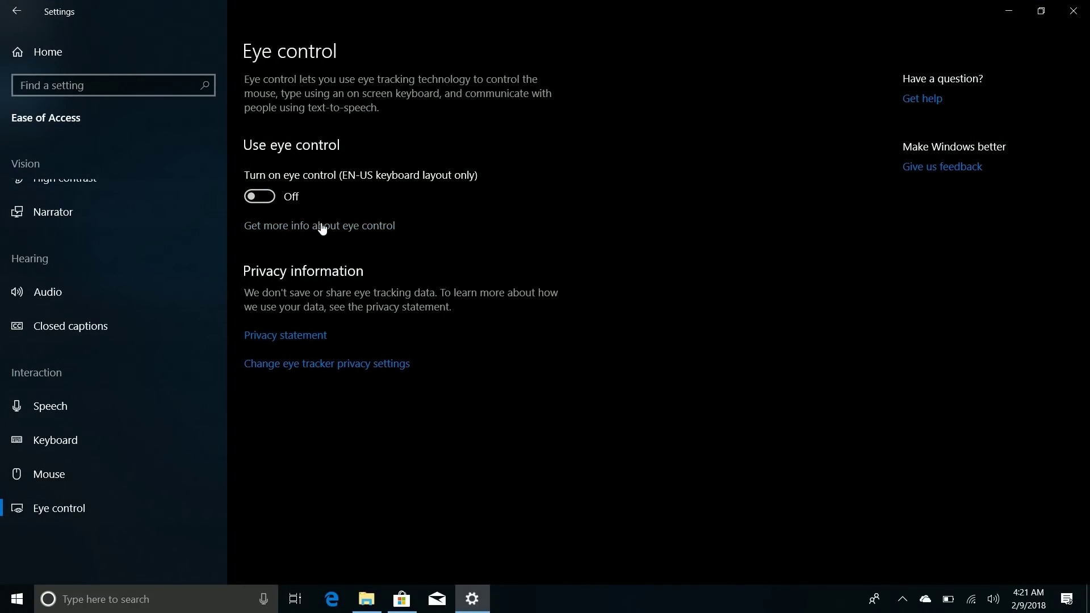
{"action": "left_click", "coordinate": [274, 198]}
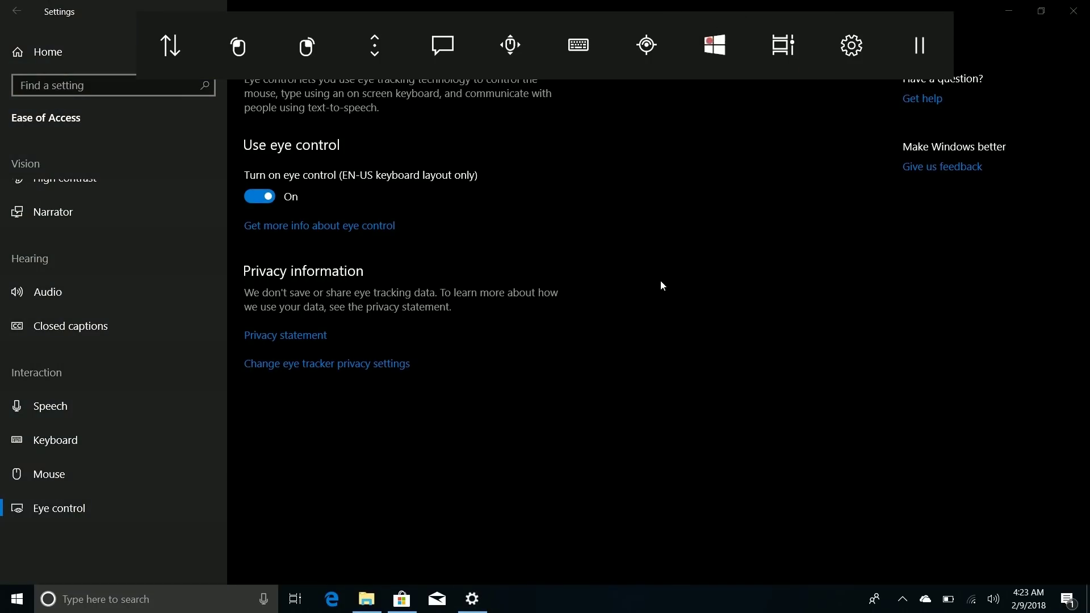
{"action": "key", "text": "super"}
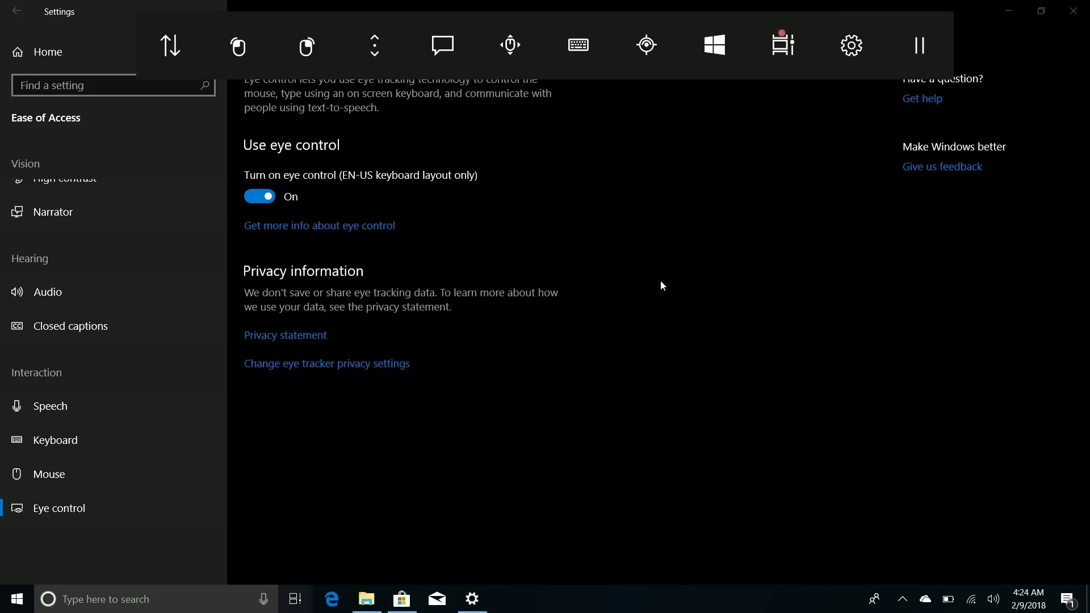
Step: Bring up Task View and Start, then switch eye control back off in Settings
{"action": "key", "text": "super+Tab"}
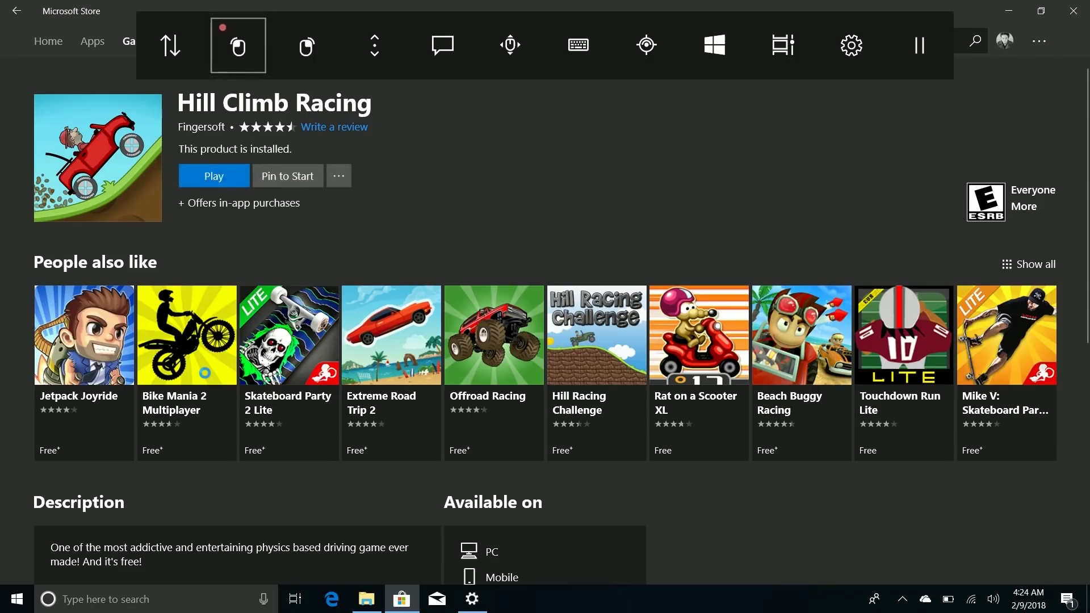
{"action": "key", "text": "super"}
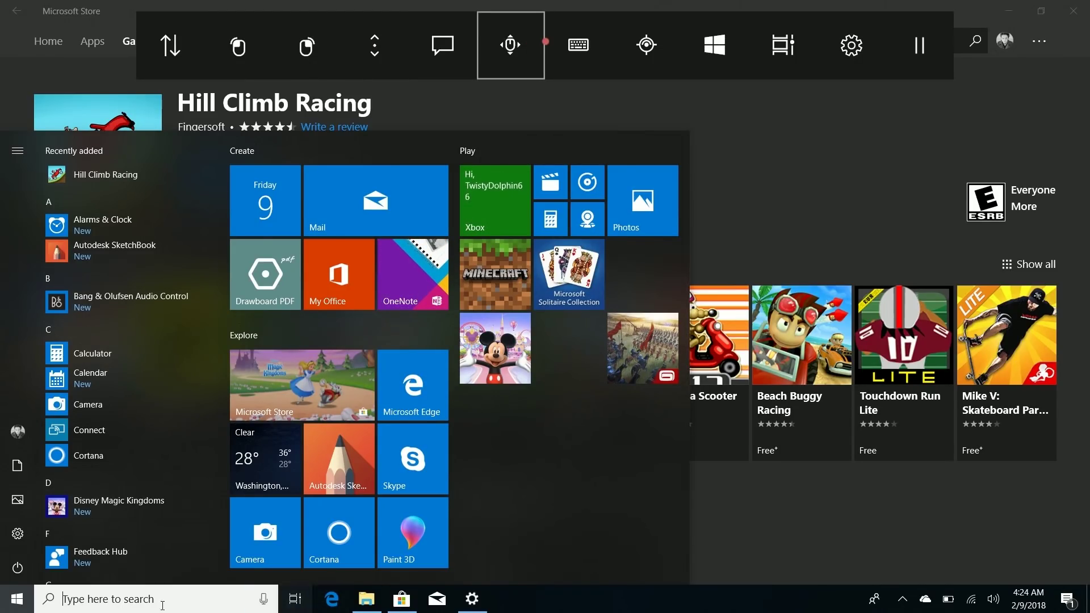
{"action": "left_click", "coordinate": [481, 596]}
{"action": "left_click", "coordinate": [271, 197]}
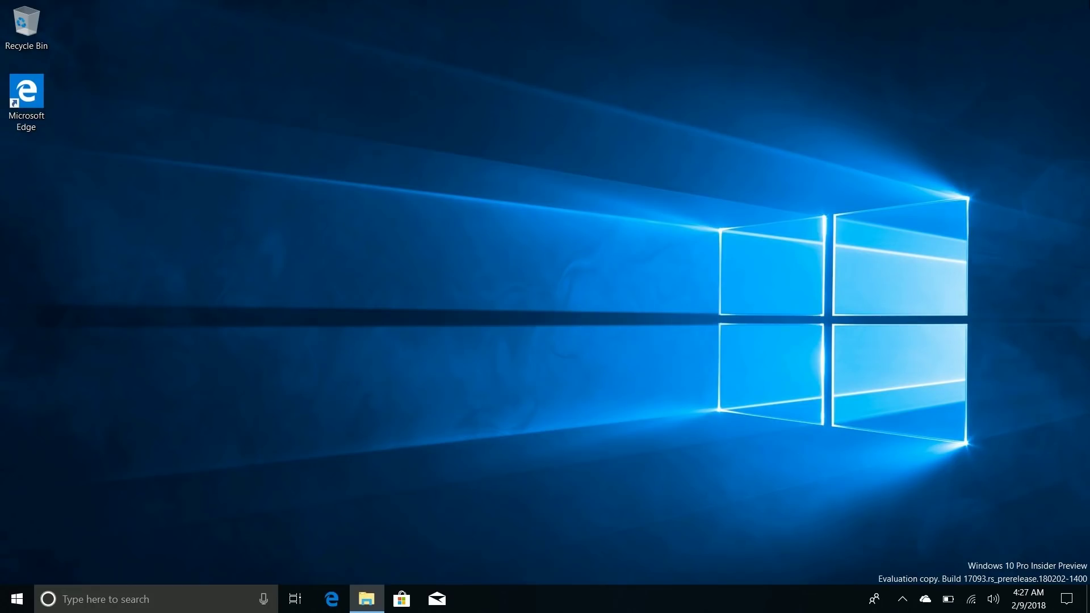
Step: Open the Bluetooth & other devices page in Settings
{"action": "left_click", "coordinate": [17, 599]}
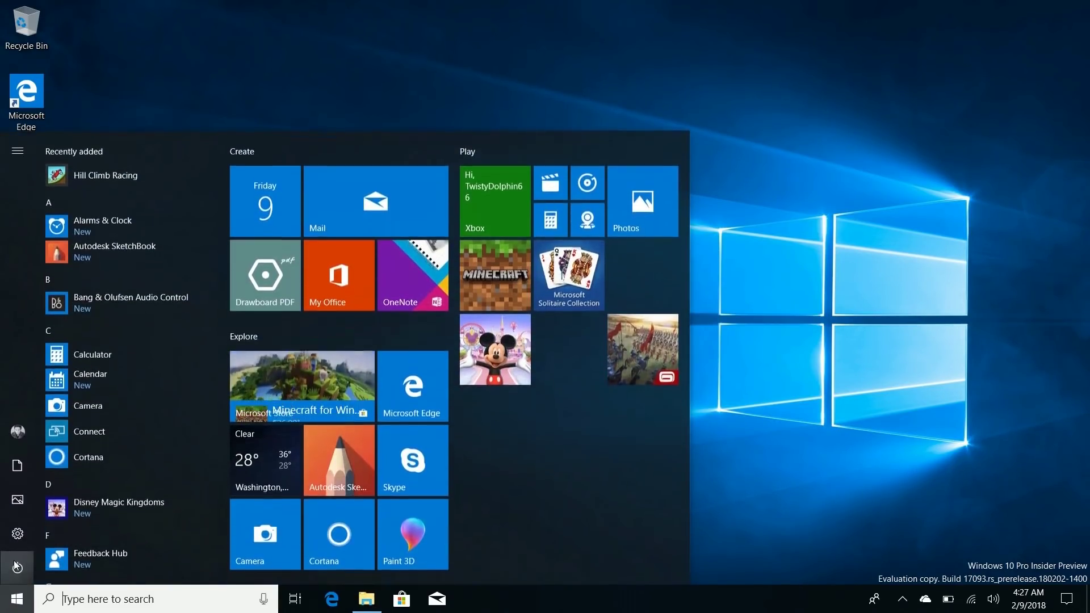
{"action": "left_click", "coordinate": [17, 536]}
{"action": "left_click", "coordinate": [337, 167]}
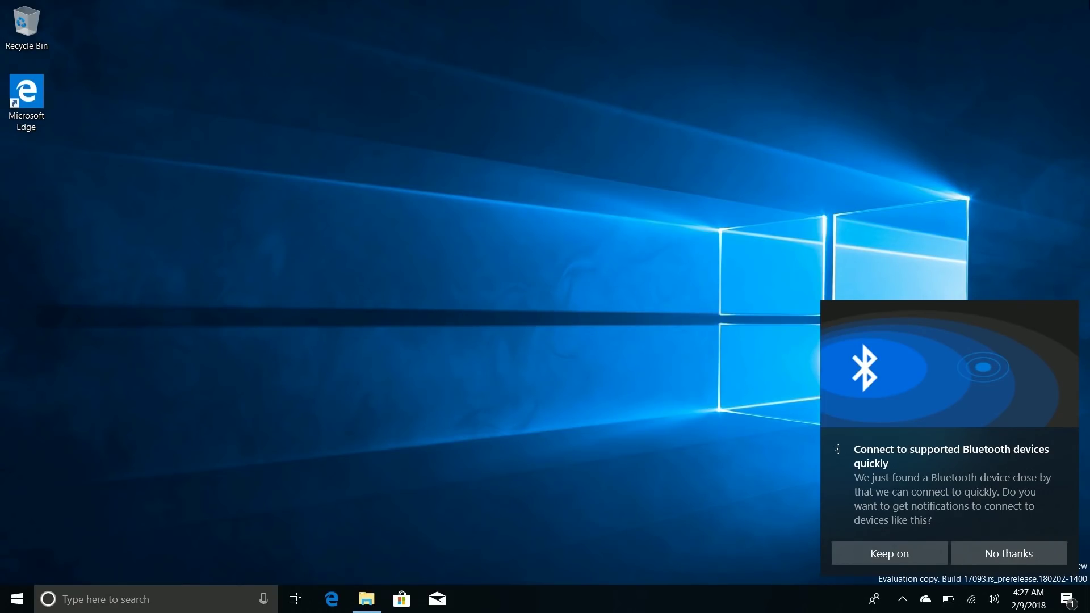
Step: Keep quick Bluetooth connect notifications on, pair the new Bluetooth mouse, and close Settings
{"action": "left_click", "coordinate": [893, 557]}
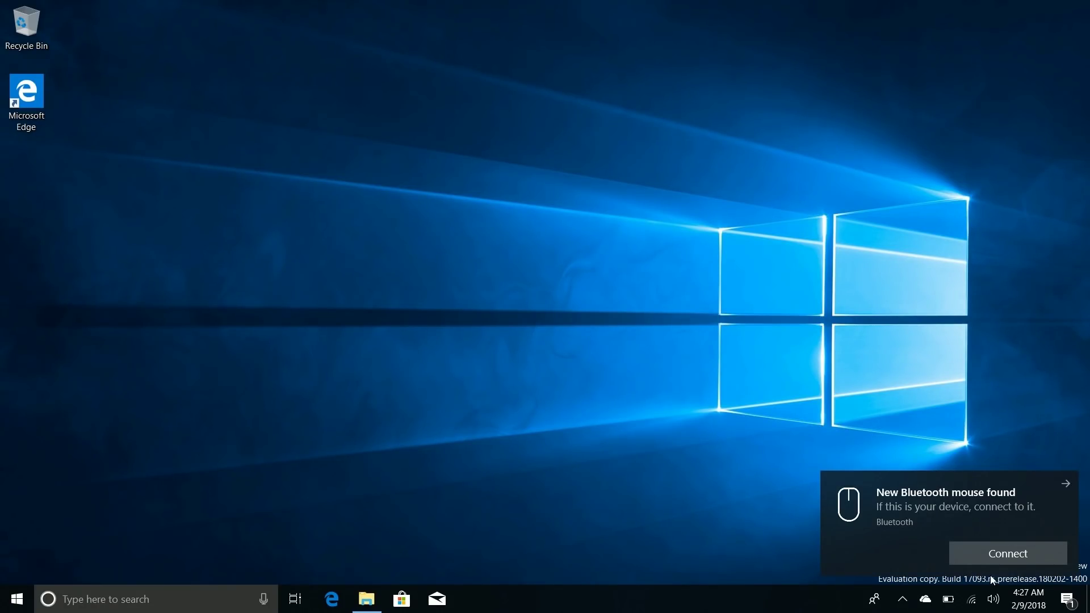
{"action": "left_click", "coordinate": [988, 560]}
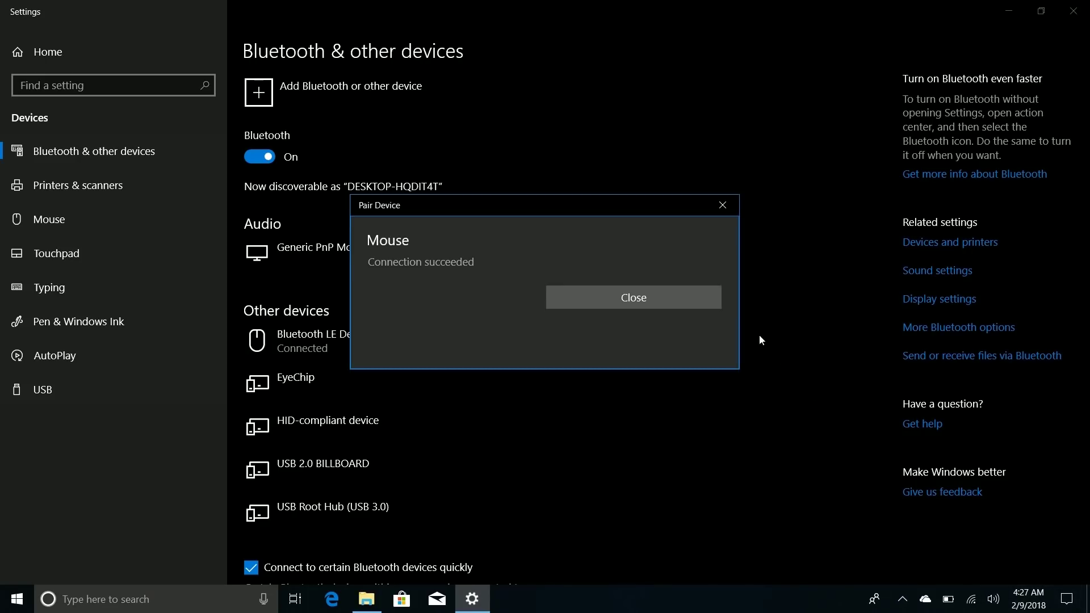
{"action": "left_click", "coordinate": [681, 298]}
{"action": "left_click", "coordinate": [1073, 11]}
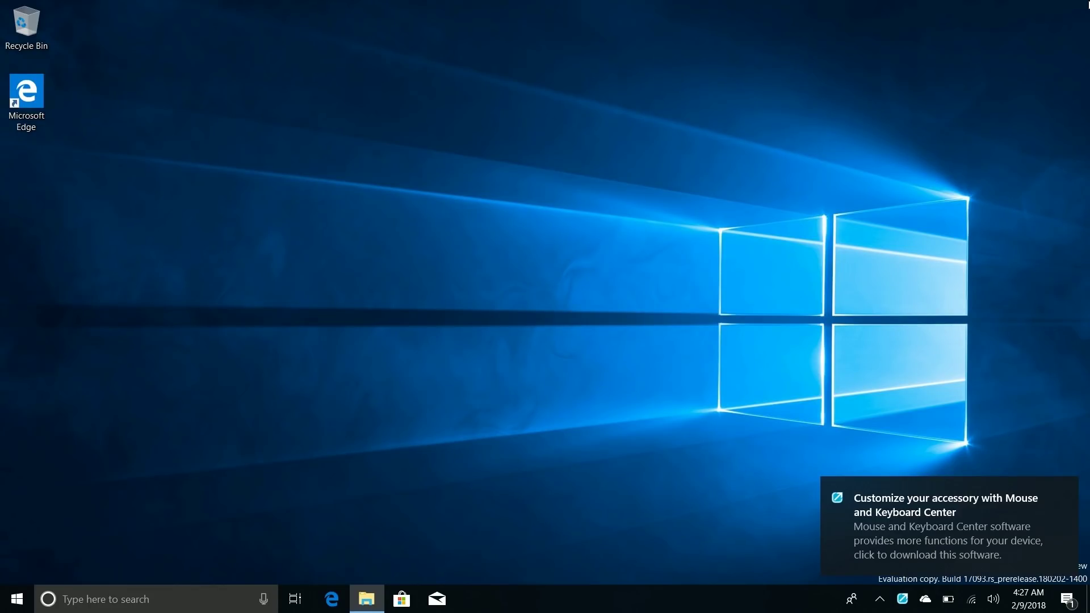
{"action": "left_click", "coordinate": [5, 591]}
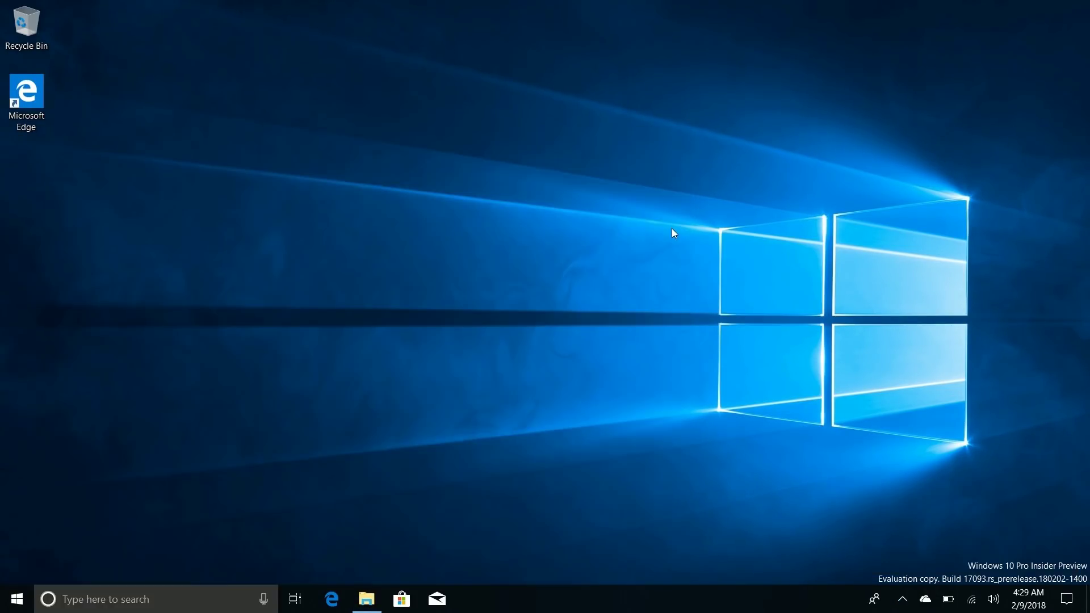
Step: Go to Privacy settings, view the Eye tracker and File system access pages, then close Settings
{"action": "left_click", "coordinate": [17, 599]}
{"action": "left_click", "coordinate": [17, 530]}
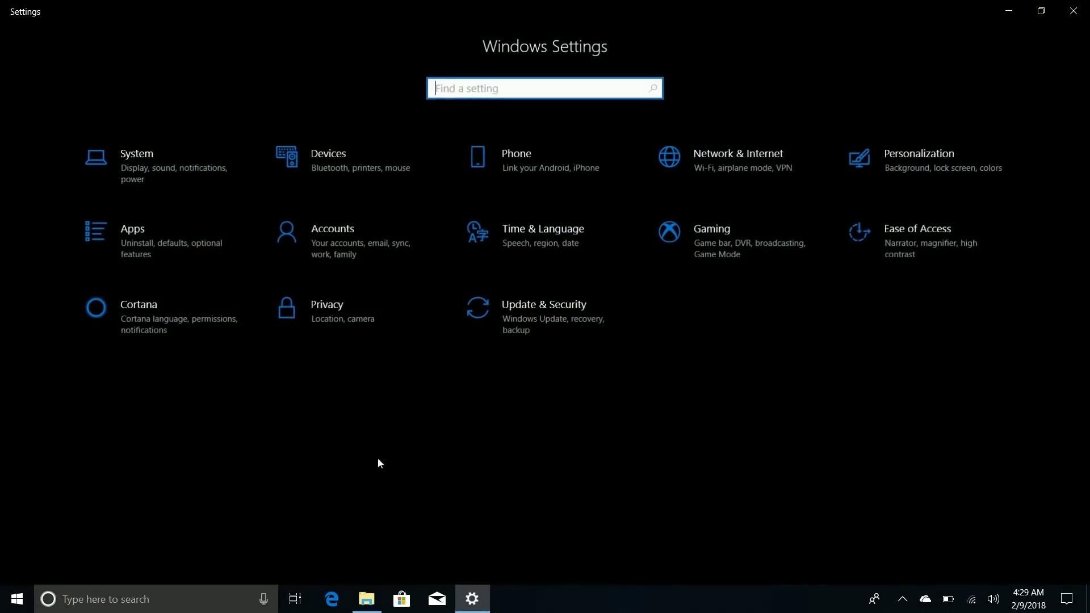
{"action": "left_click", "coordinate": [345, 315]}
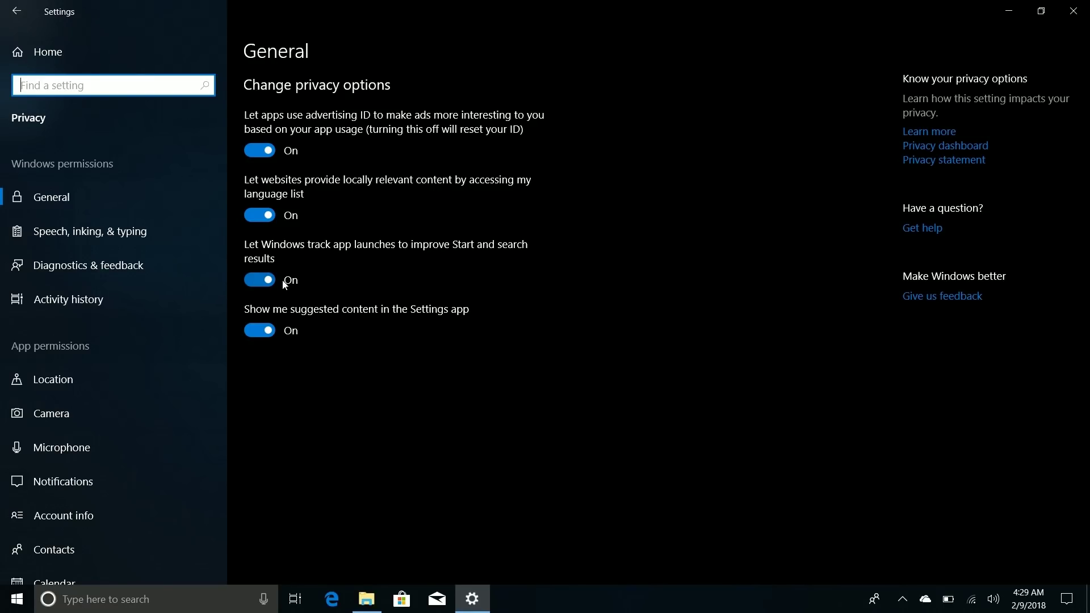
{"action": "scroll", "coordinate": [103, 411], "scroll_direction": "down", "scroll_amount": 5}
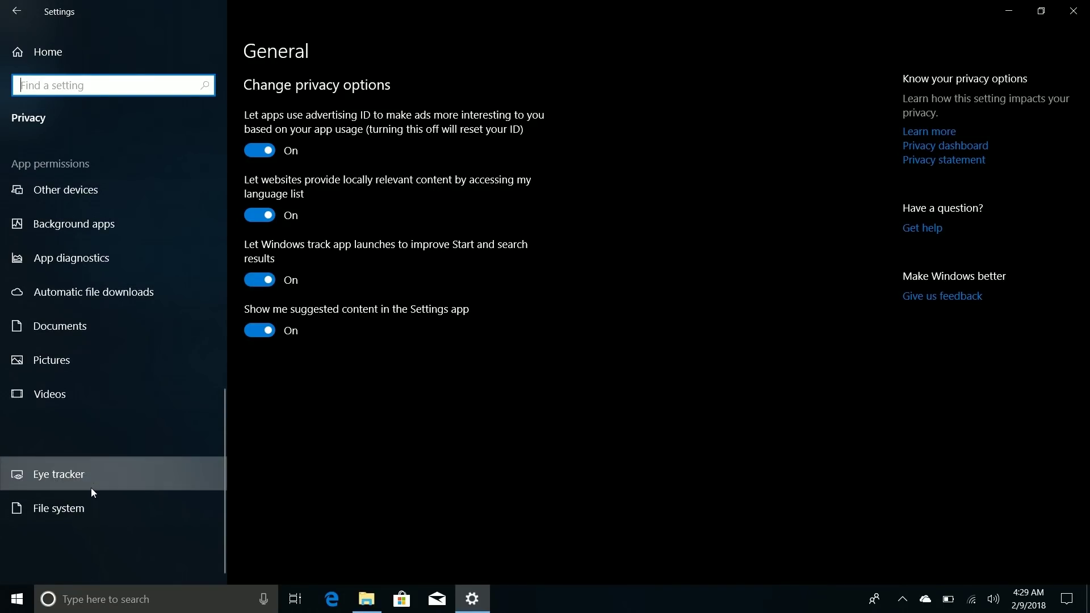
{"action": "left_click", "coordinate": [91, 488]}
{"action": "left_click", "coordinate": [93, 503]}
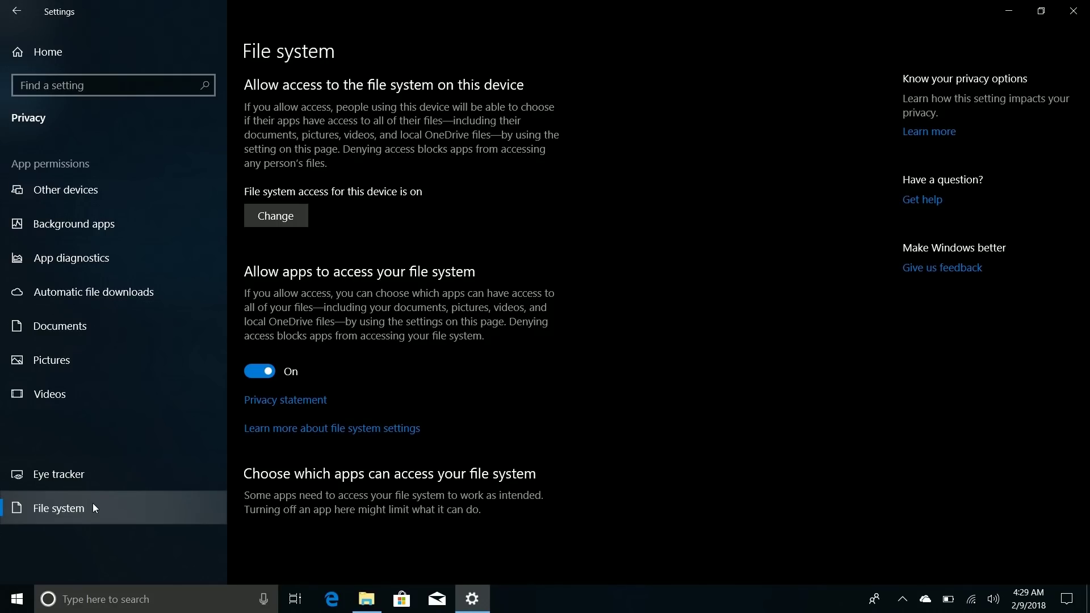
{"action": "scroll", "coordinate": [117, 351], "scroll_direction": "up", "scroll_amount": 10}
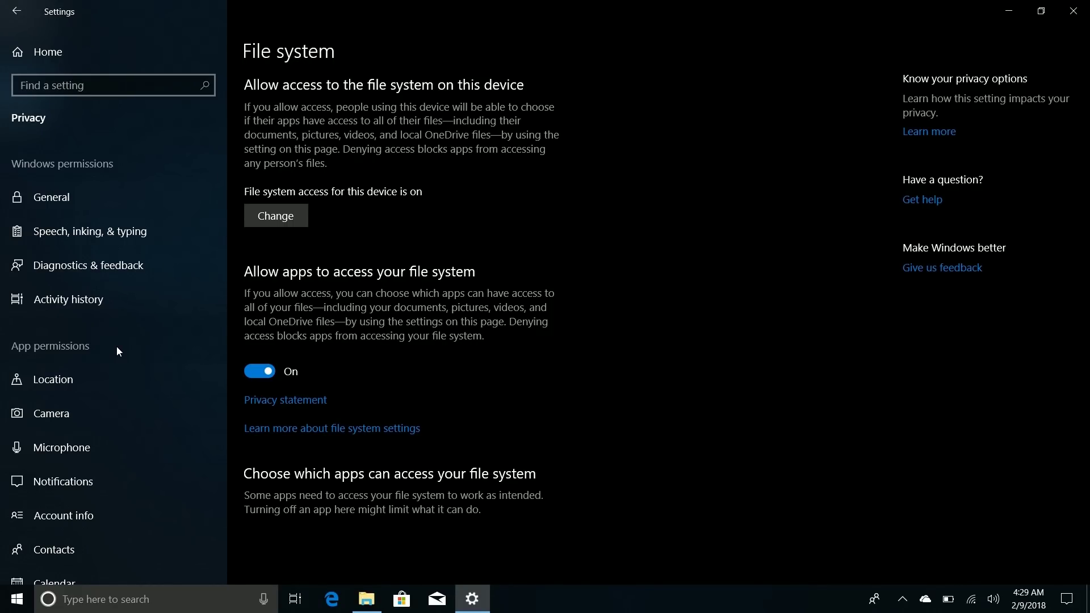
{"action": "key", "text": "alt+F4"}
{"action": "key", "text": "super"}
Step: Look over Cortana's panel and the notifications panel, then dismiss both by clicking the desktop
{"action": "left_click", "coordinate": [130, 609]}
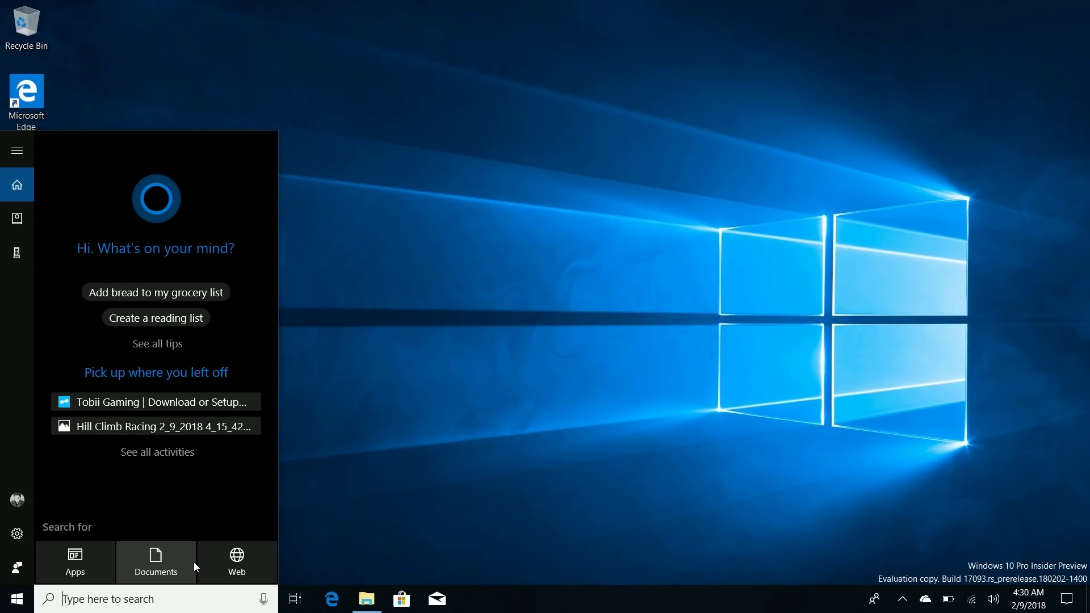
{"action": "left_click", "coordinate": [1067, 599]}
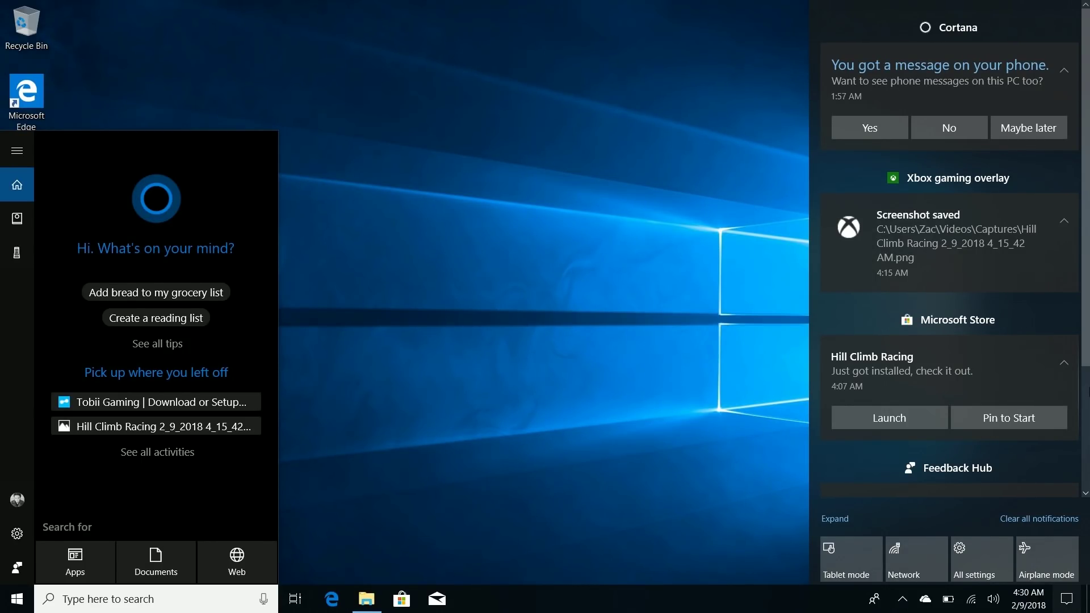
{"action": "left_click", "coordinate": [672, 353]}
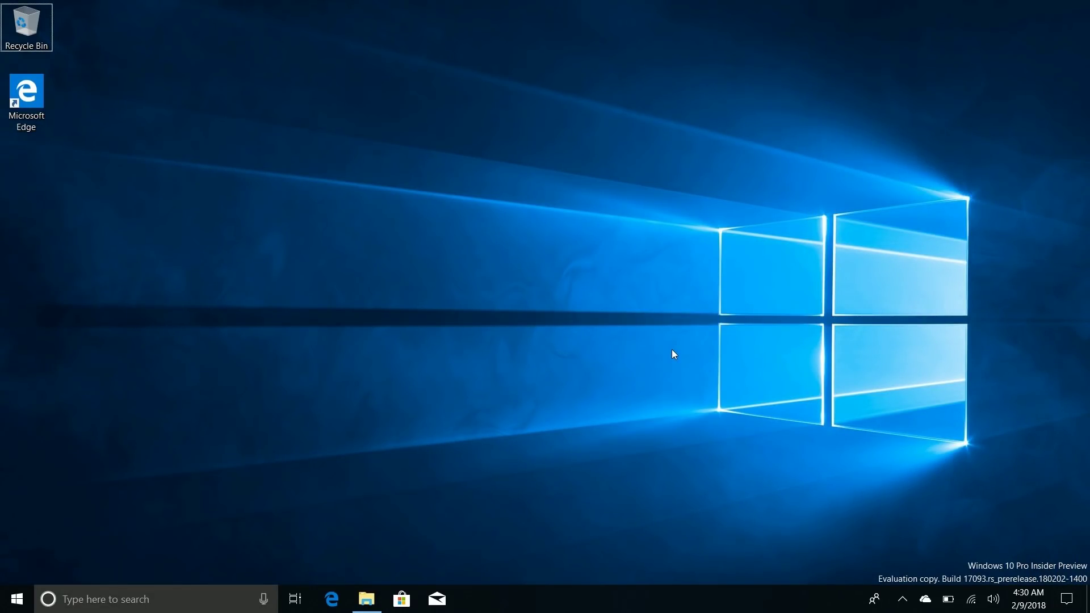
Step: Open Cortana's Notebook and its Lists card with the To Do, Grocery and Shopping lists
{"action": "key", "text": "super"}
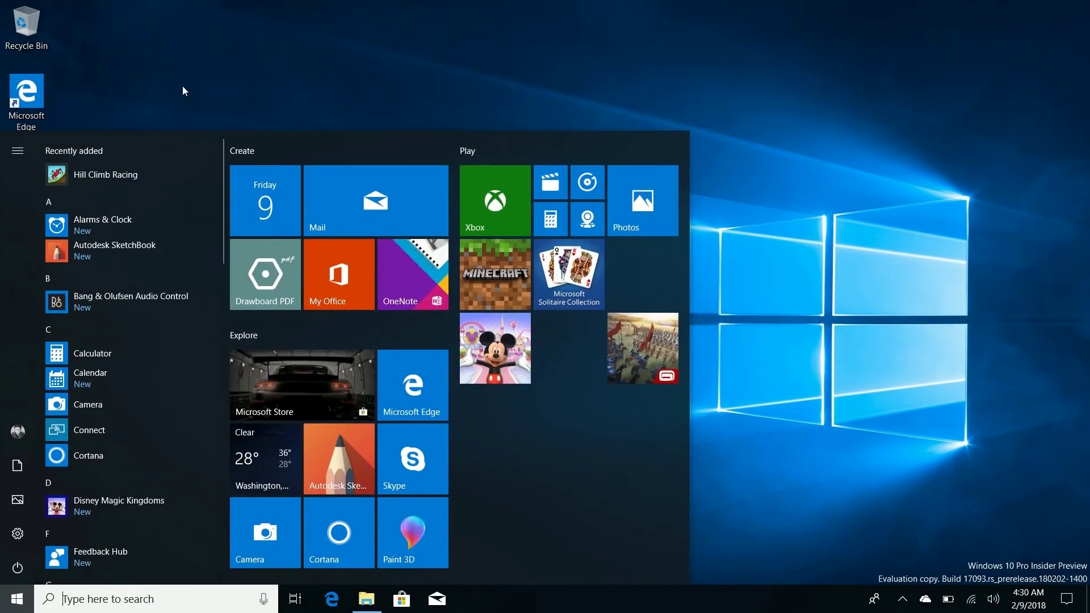
{"action": "left_click", "coordinate": [181, 93]}
{"action": "left_click", "coordinate": [108, 599]}
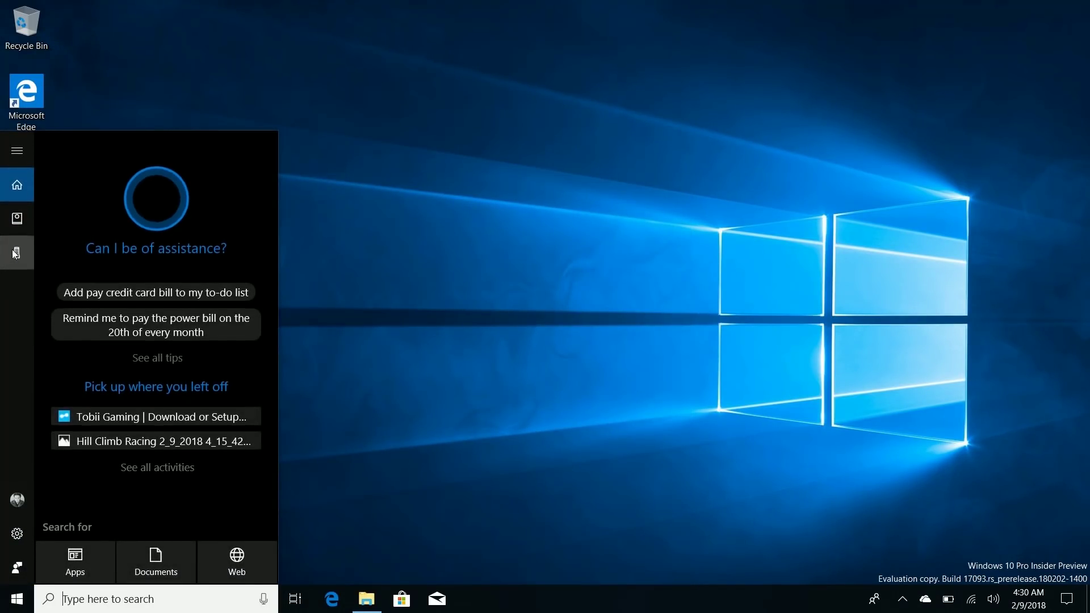
{"action": "mouse_move", "coordinate": [9, 164]}
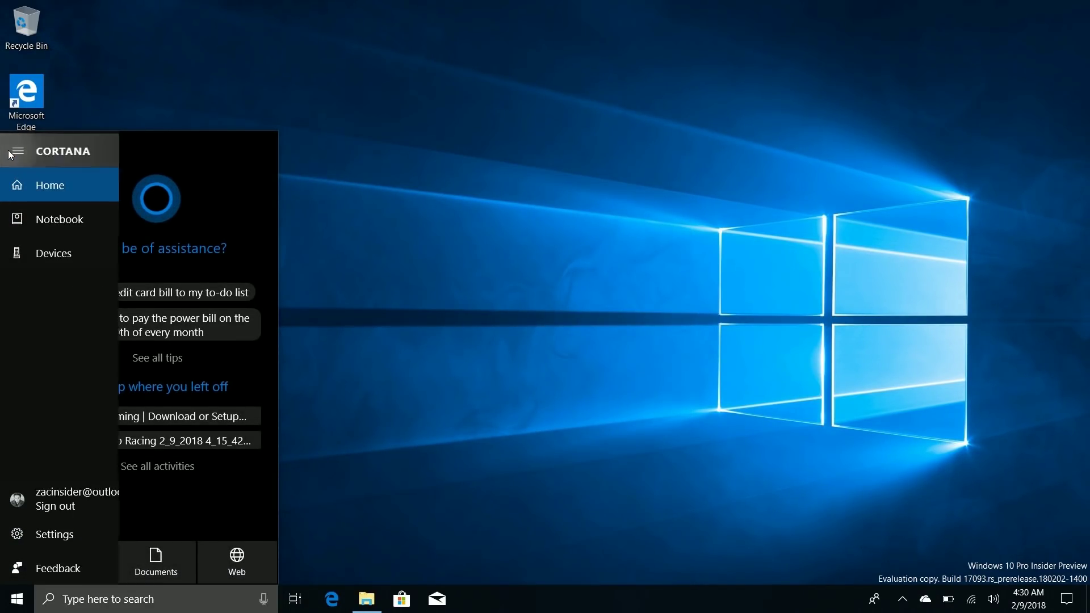
{"action": "left_click", "coordinate": [42, 219]}
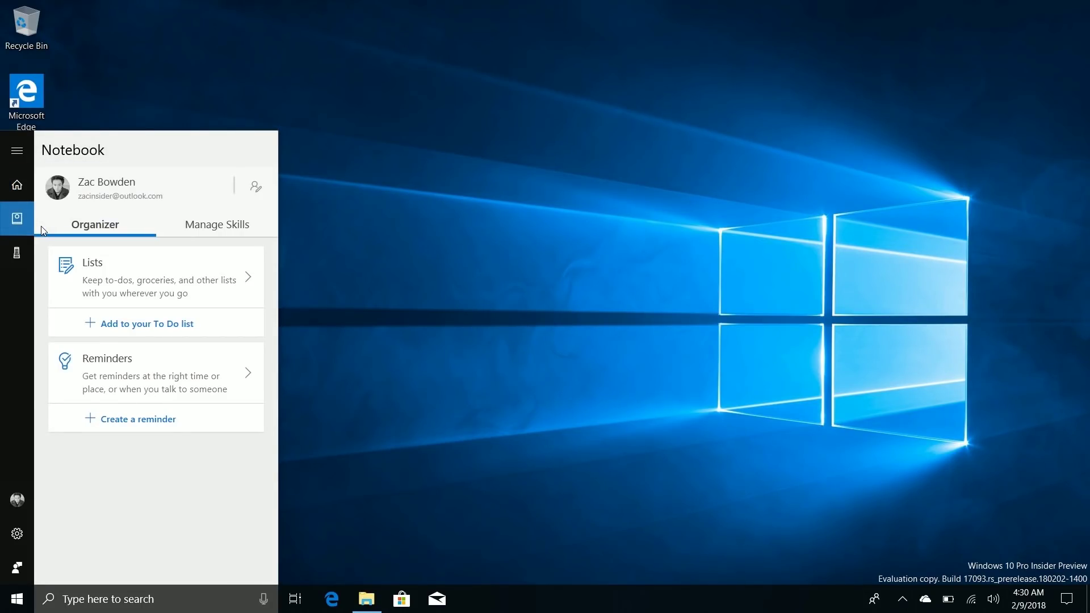
{"action": "left_click", "coordinate": [151, 267]}
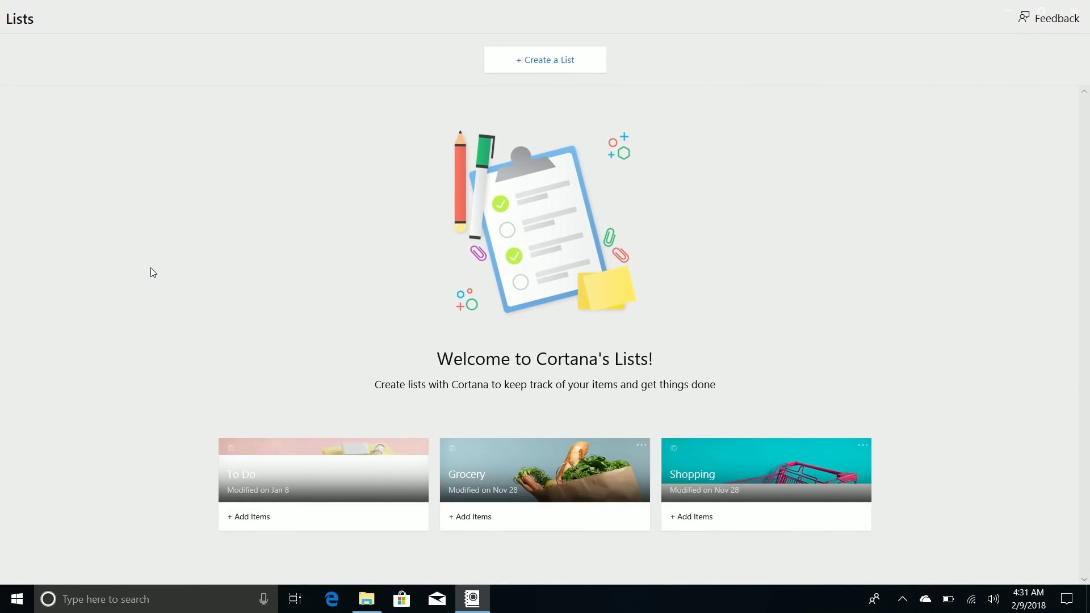
Step: Restore the Lists window, open the empty Grocery list, then open and close Feedback Hub
{"action": "left_click", "coordinate": [1042, 10]}
{"action": "scroll", "coordinate": [627, 274], "scroll_direction": "down", "scroll_amount": 3}
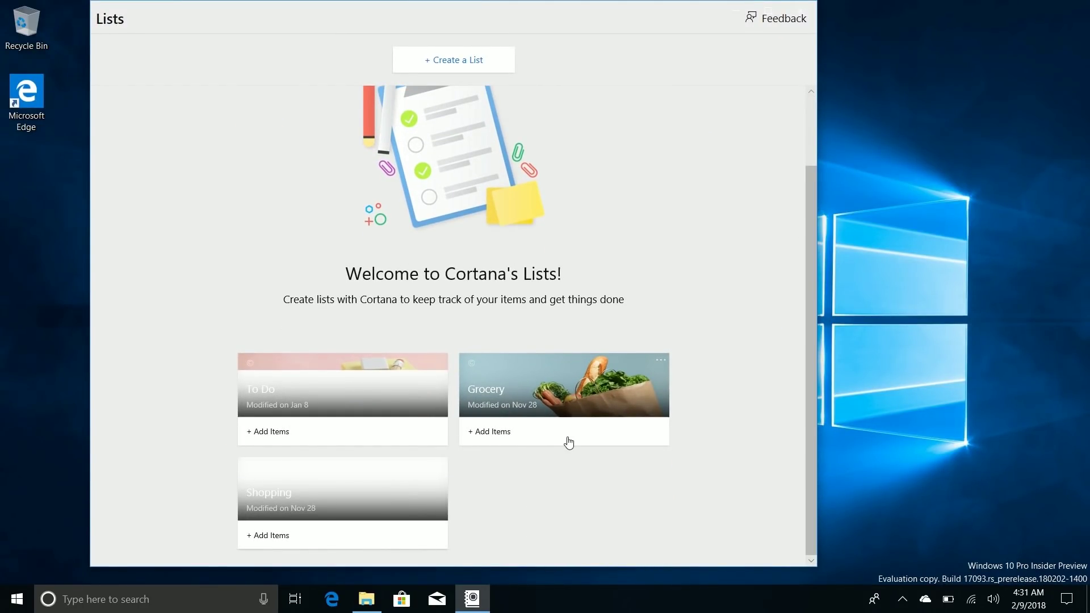
{"action": "left_click", "coordinate": [501, 389]}
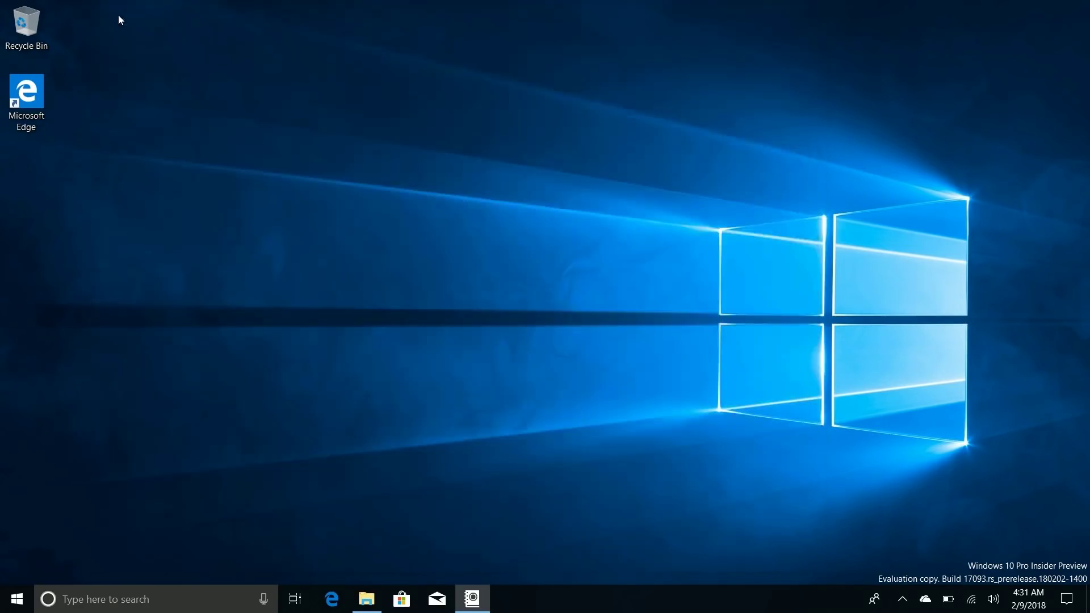
{"action": "left_click", "coordinate": [1048, 17]}
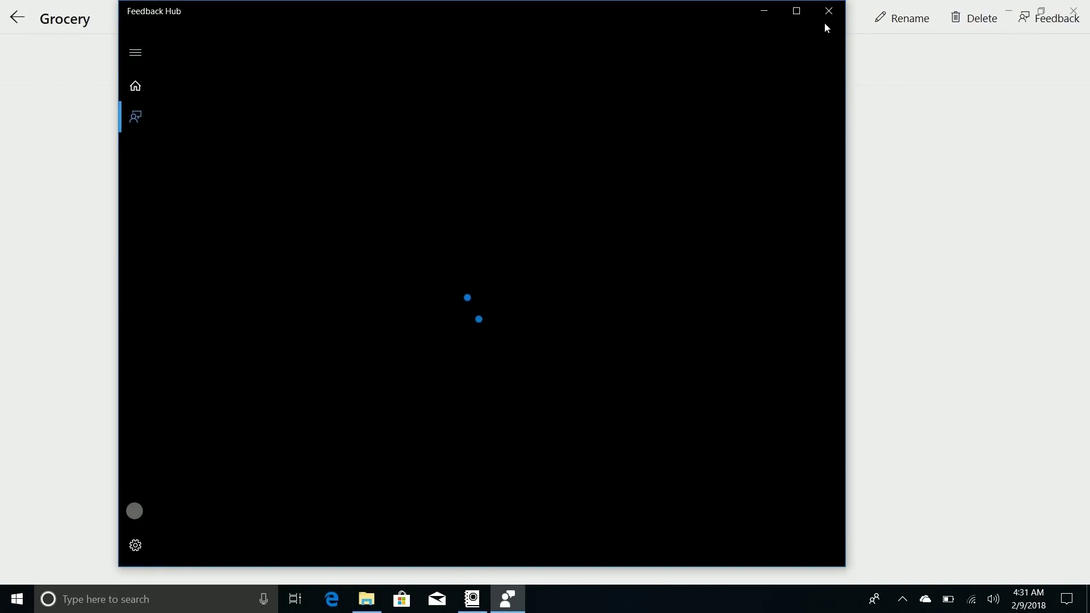
{"action": "left_click", "coordinate": [826, 16]}
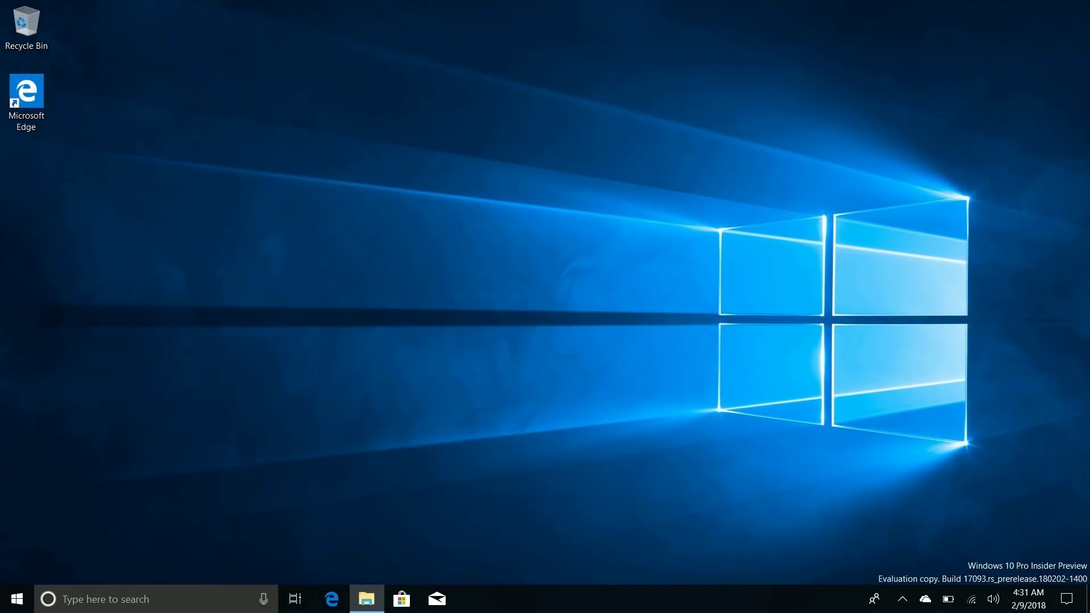
Step: Open Timeline with Win+Tab and scroll past Earlier Today to the Suggested and February 7 entries
{"action": "key", "text": "super+Tab"}
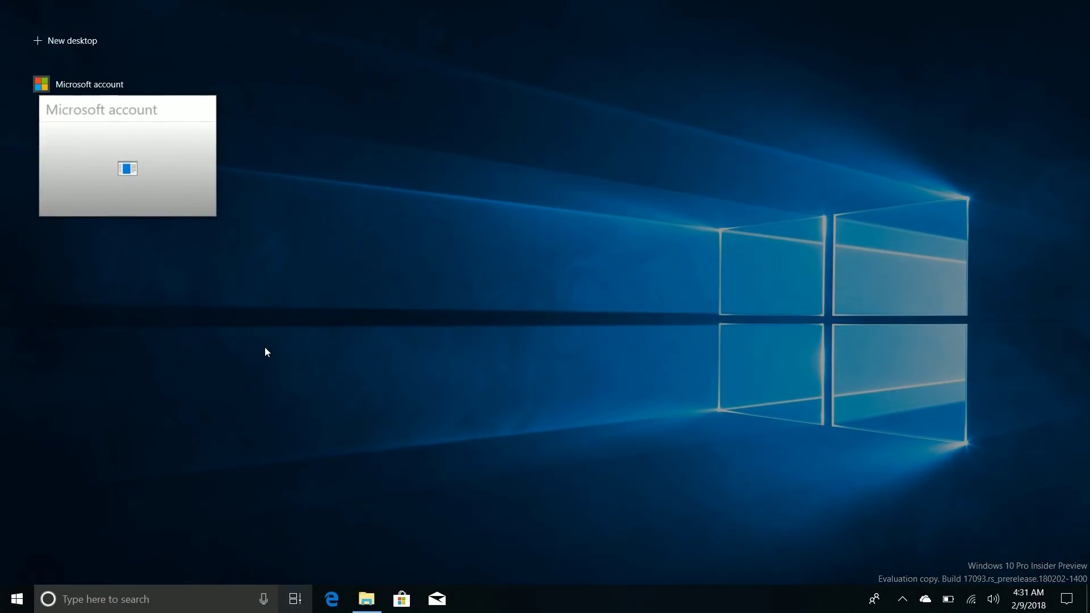
{"action": "scroll", "coordinate": [264, 346], "scroll_direction": "down", "scroll_amount": 10}
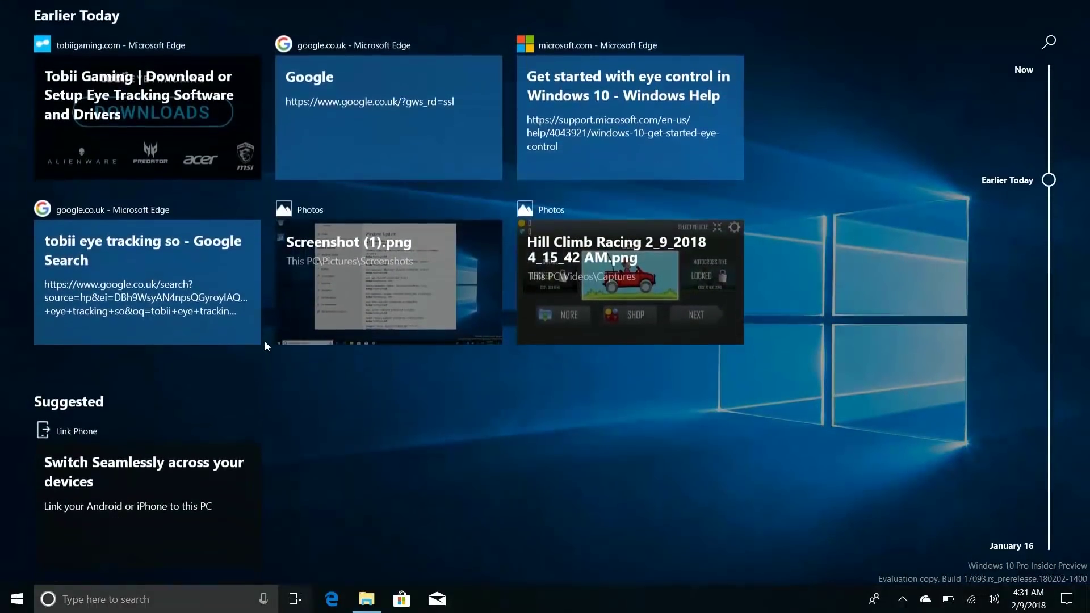
{"action": "scroll", "coordinate": [265, 346], "scroll_direction": "down", "scroll_amount": 1}
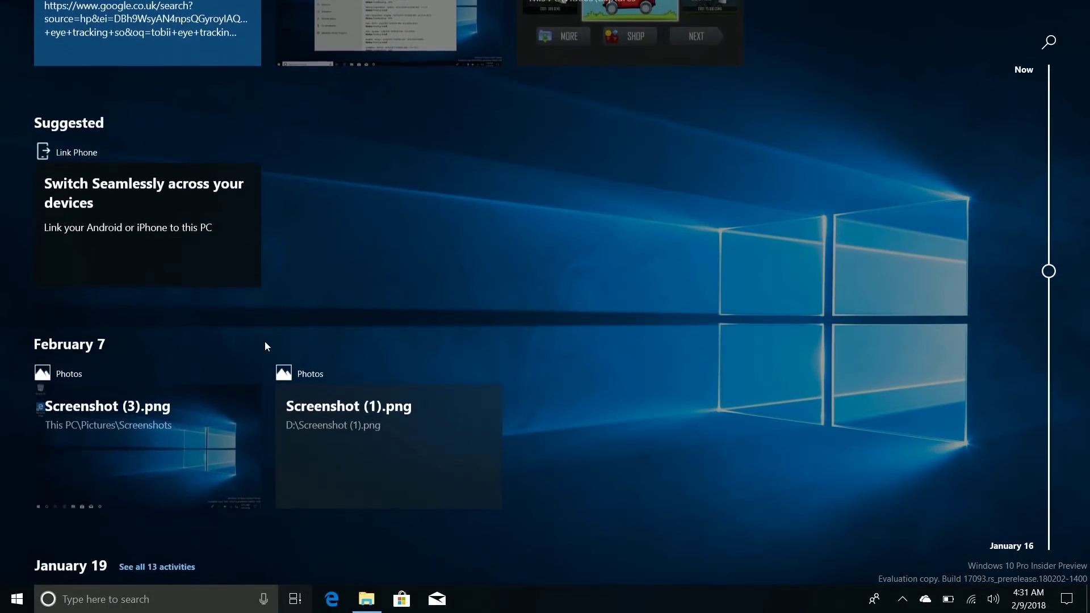
Step: Follow the Link Phone suggestion, dismiss the sign-in window, view Accounts Your info, then close Settings
{"action": "left_click", "coordinate": [158, 220]}
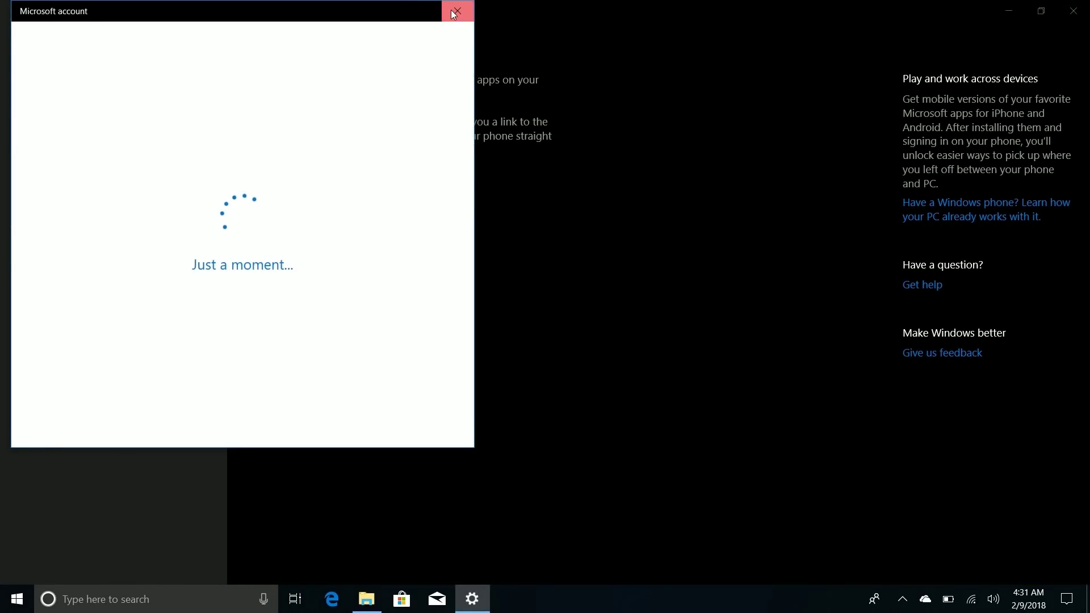
{"action": "left_click", "coordinate": [454, 14]}
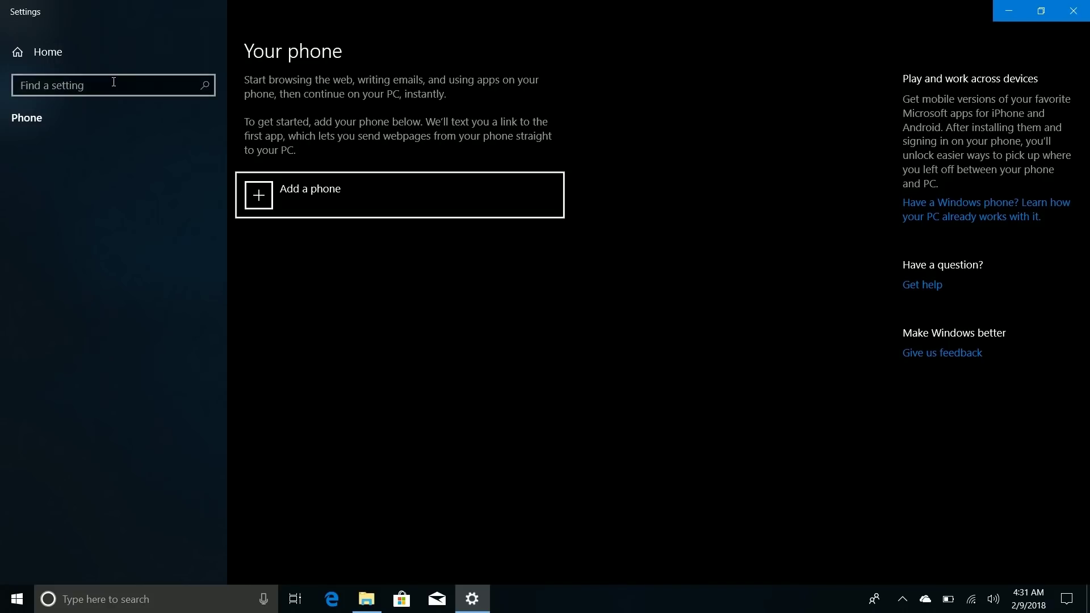
{"action": "left_click", "coordinate": [51, 53]}
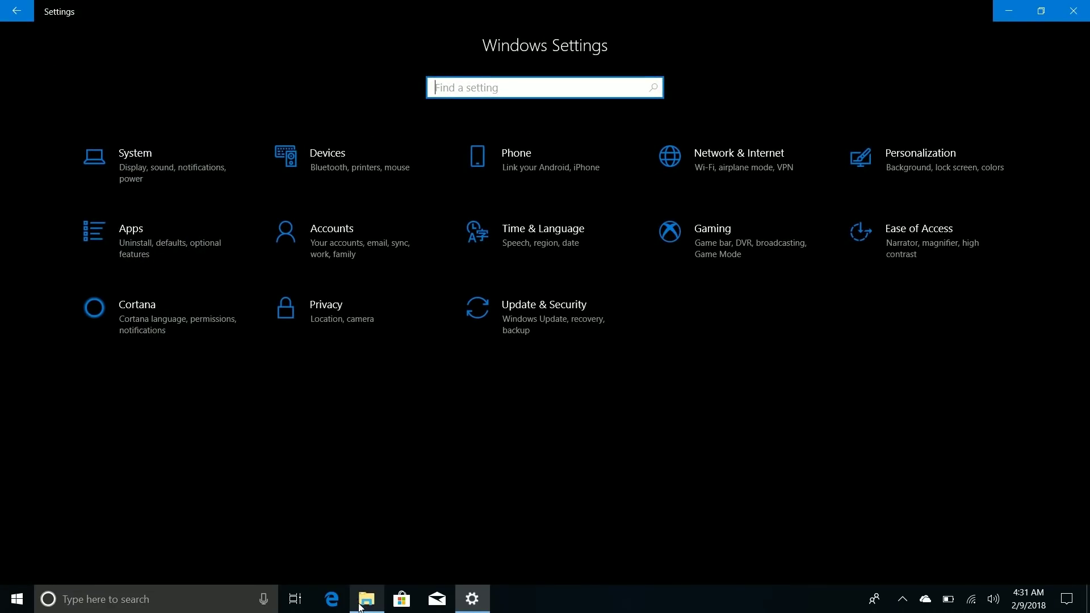
{"action": "left_click", "coordinate": [361, 602]}
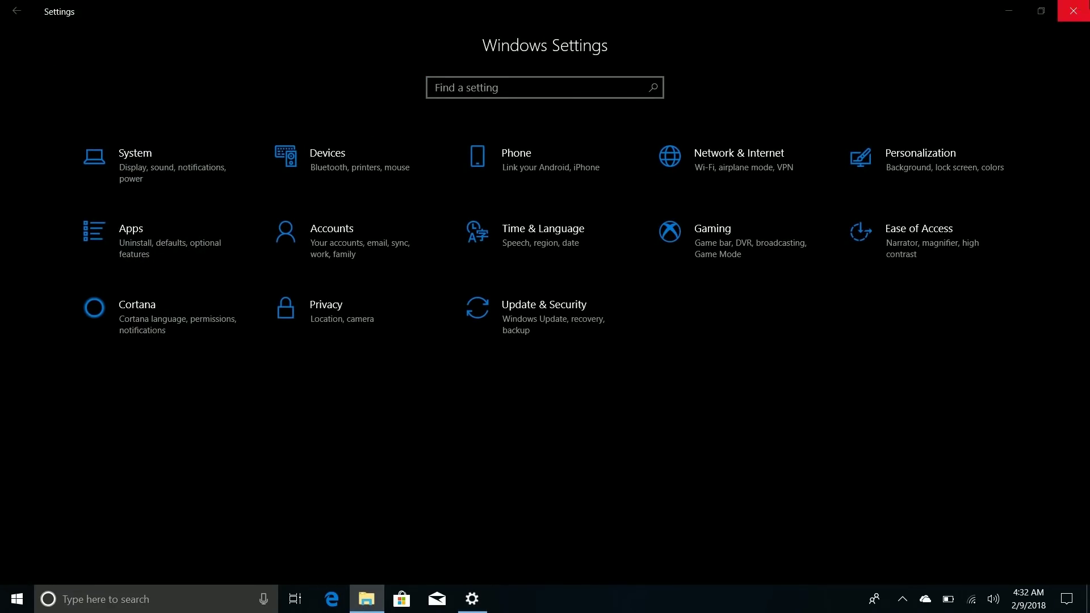
{"action": "left_click", "coordinate": [326, 263]}
{"action": "left_click", "coordinate": [326, 264]}
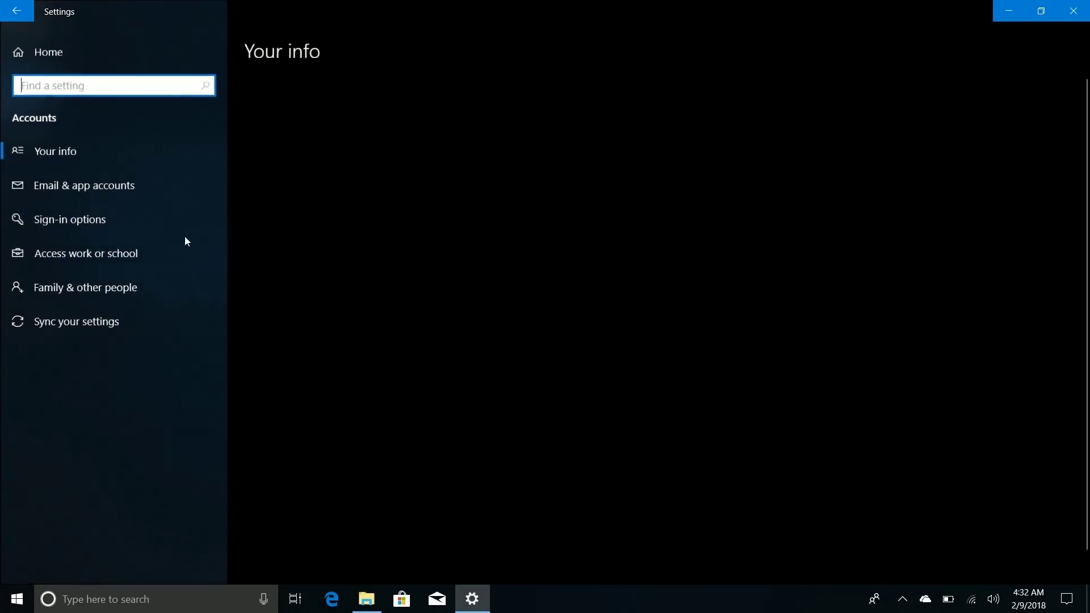
{"action": "scroll", "coordinate": [443, 375], "scroll_direction": "down", "scroll_amount": 1}
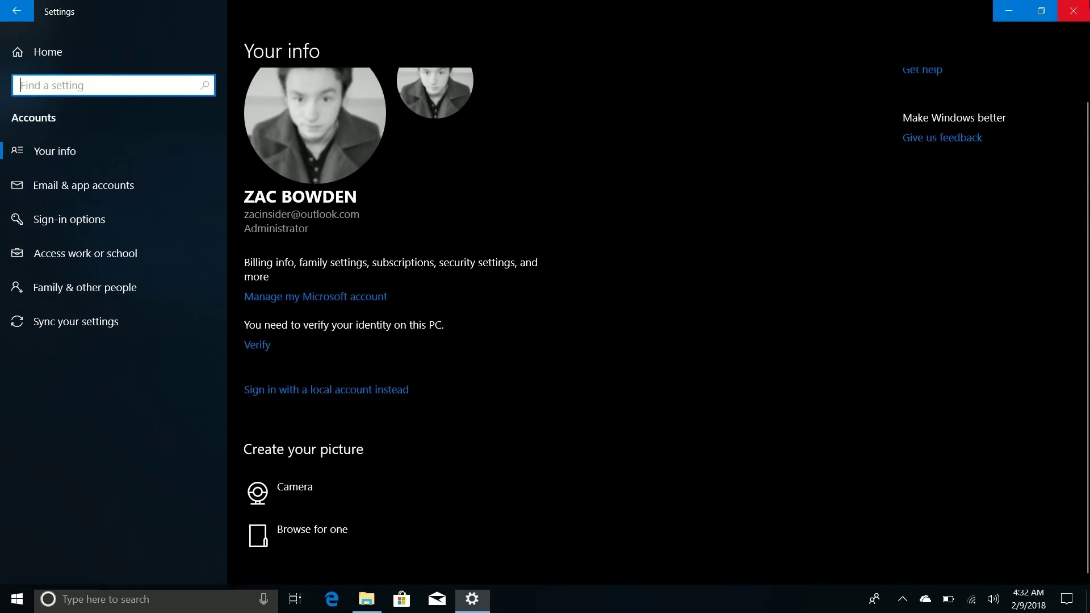
{"action": "key", "text": "alt+F4"}
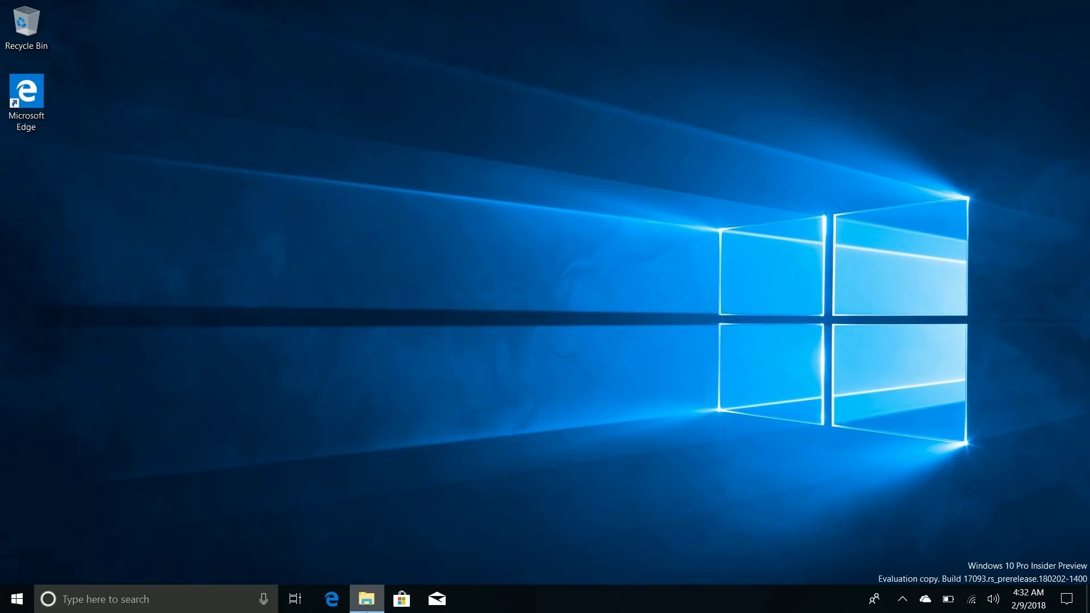
Step: Open Screenshot (4).png from File Explorer's Screenshots folder in Photos
{"action": "right_click", "coordinate": [367, 608]}
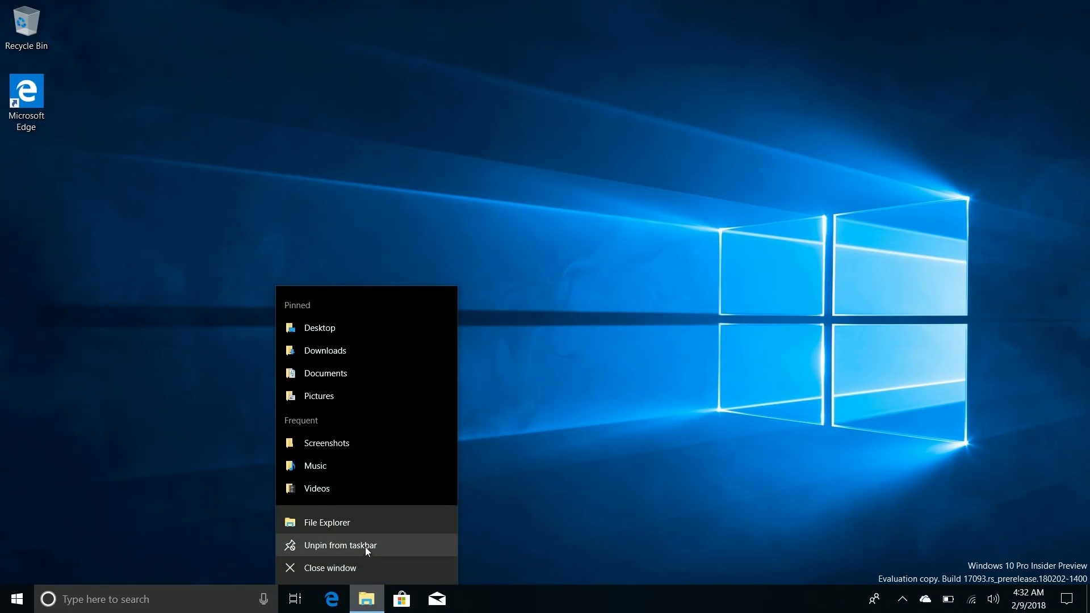
{"action": "left_click", "coordinate": [324, 452]}
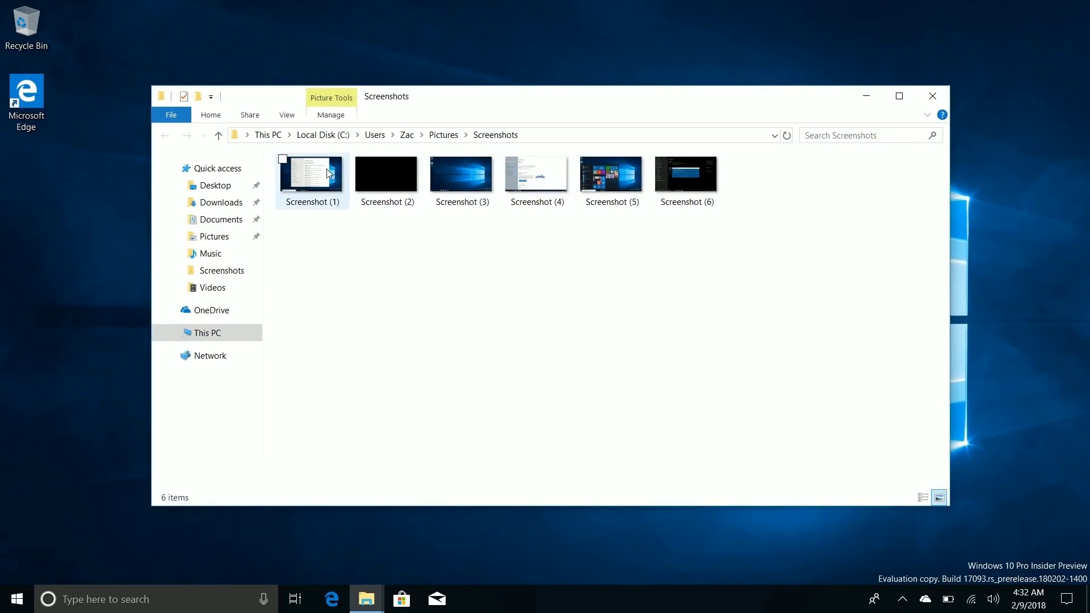
{"action": "double_click", "coordinate": [544, 174]}
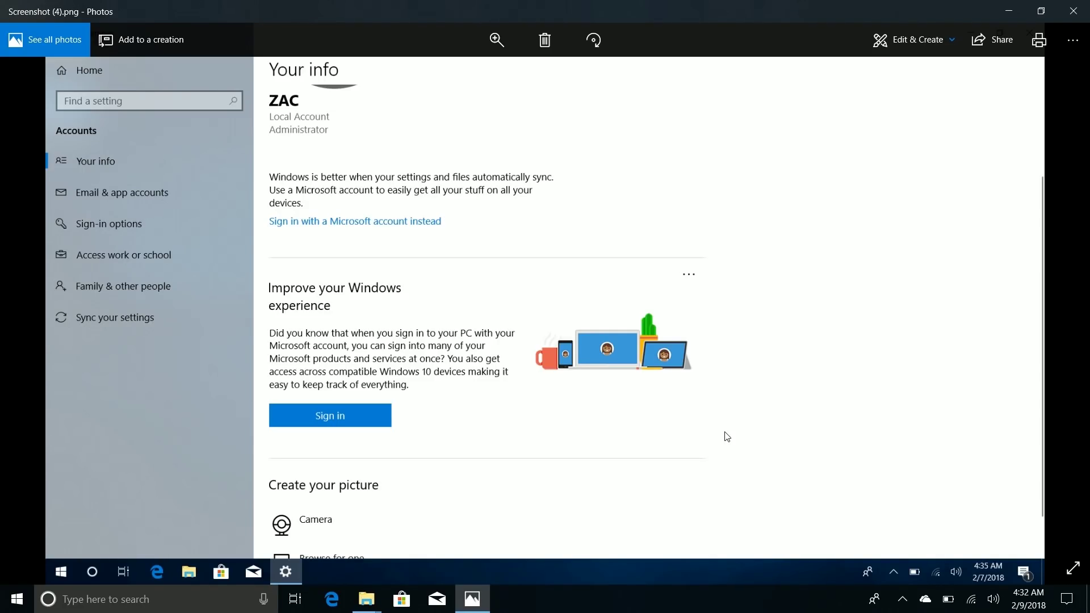
Step: Zoom in and out on Screenshot (4).png to examine the captured Your info page and sign-in prompt
{"action": "scroll", "coordinate": [471, 347], "scroll_direction": "up", "scroll_amount": 1}
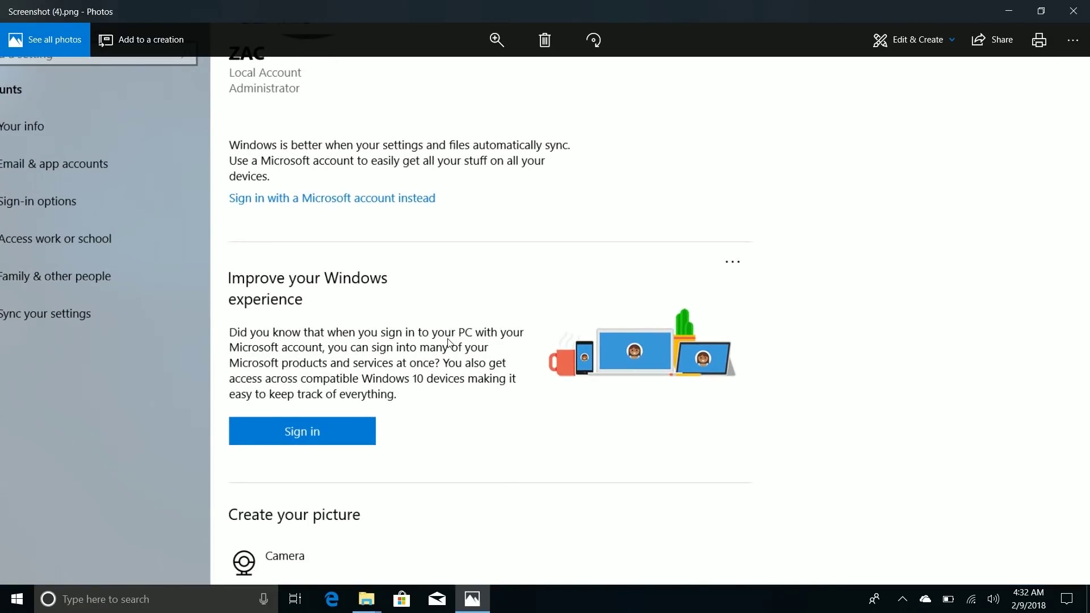
{"action": "scroll", "coordinate": [447, 342], "scroll_direction": "down", "scroll_amount": 1}
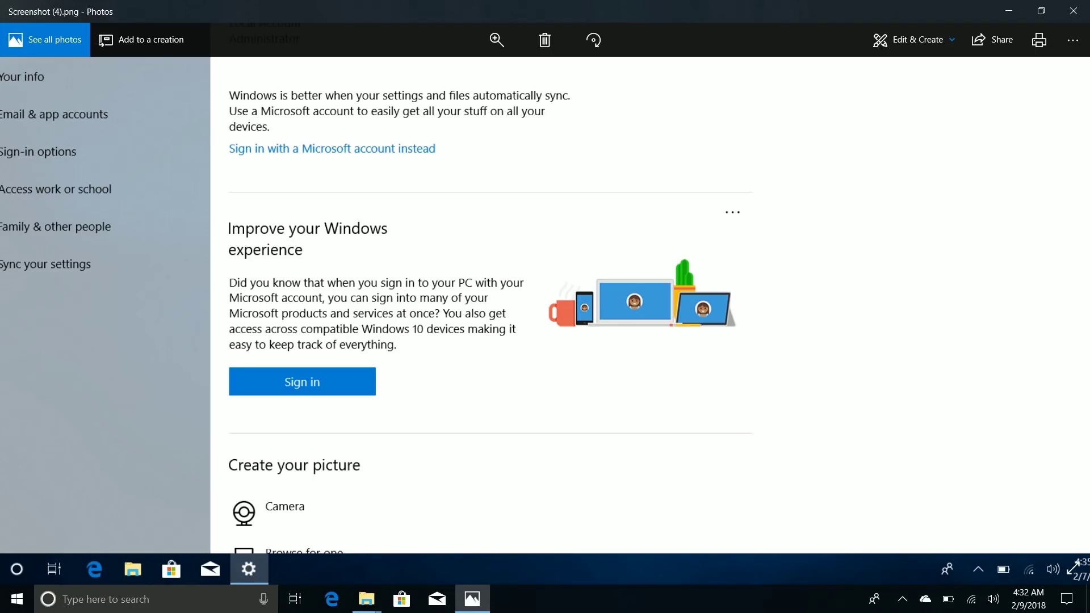
{"action": "scroll", "coordinate": [545, 304], "scroll_direction": "up", "scroll_amount": 1}
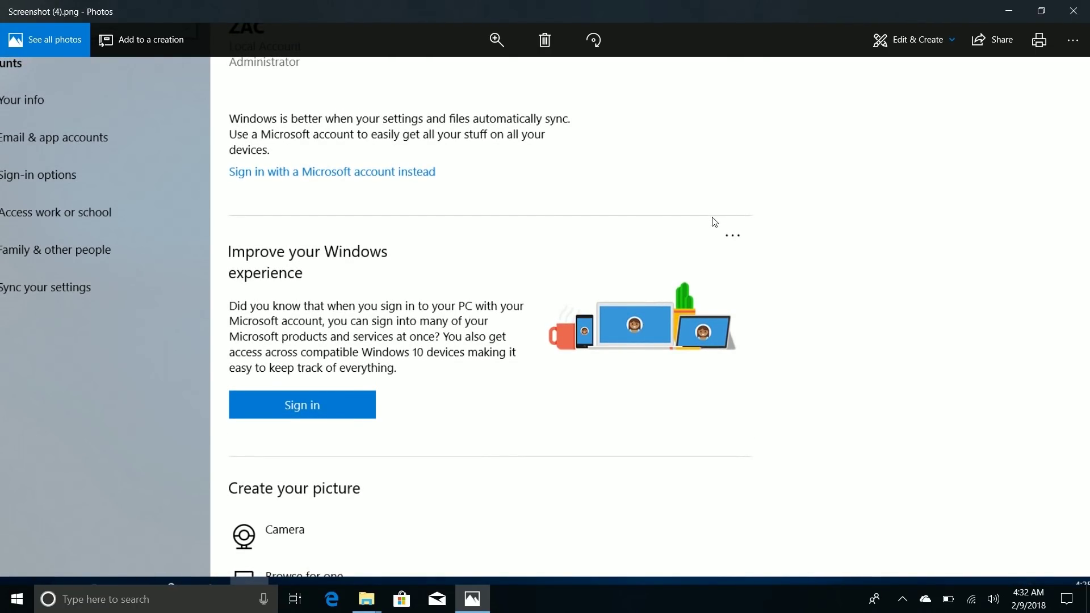
{"action": "scroll", "coordinate": [736, 245], "scroll_direction": "down", "scroll_amount": 3}
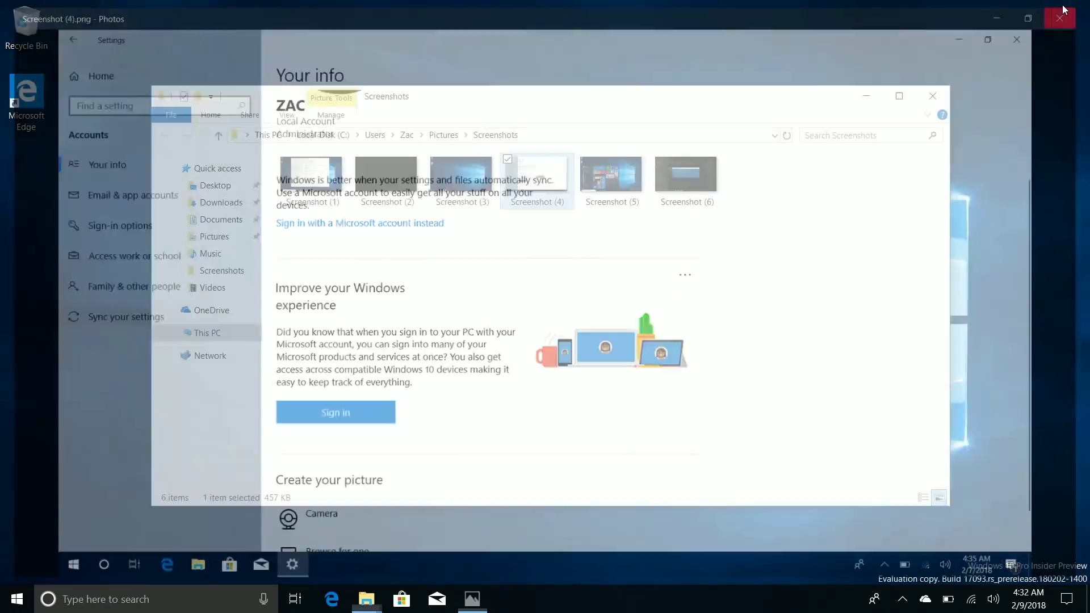
Step: Close the Photos window showing Screenshot (4).png
{"action": "left_click", "coordinate": [1074, 11]}
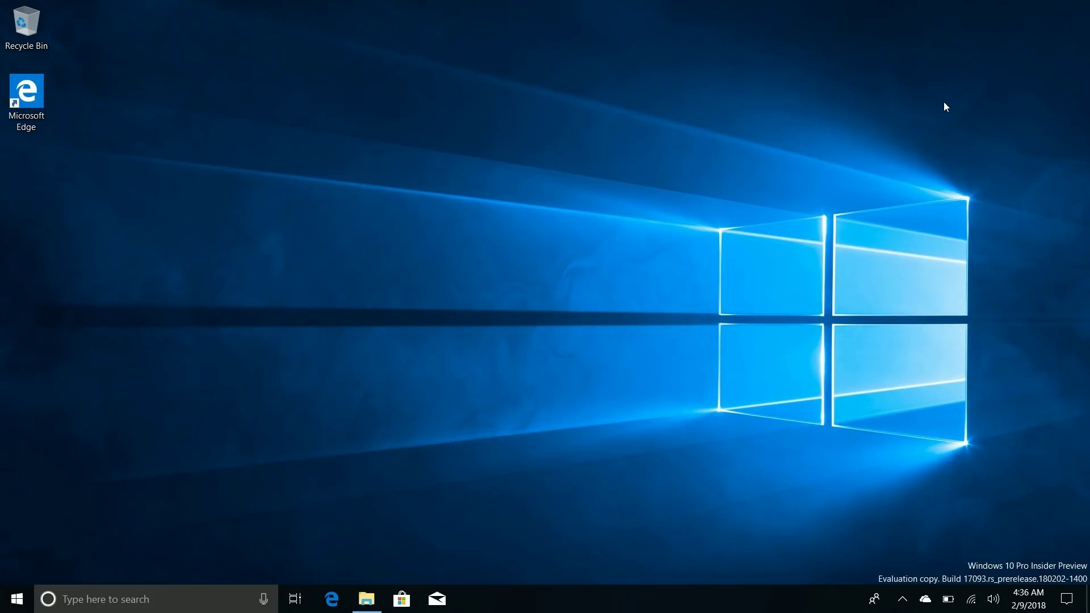